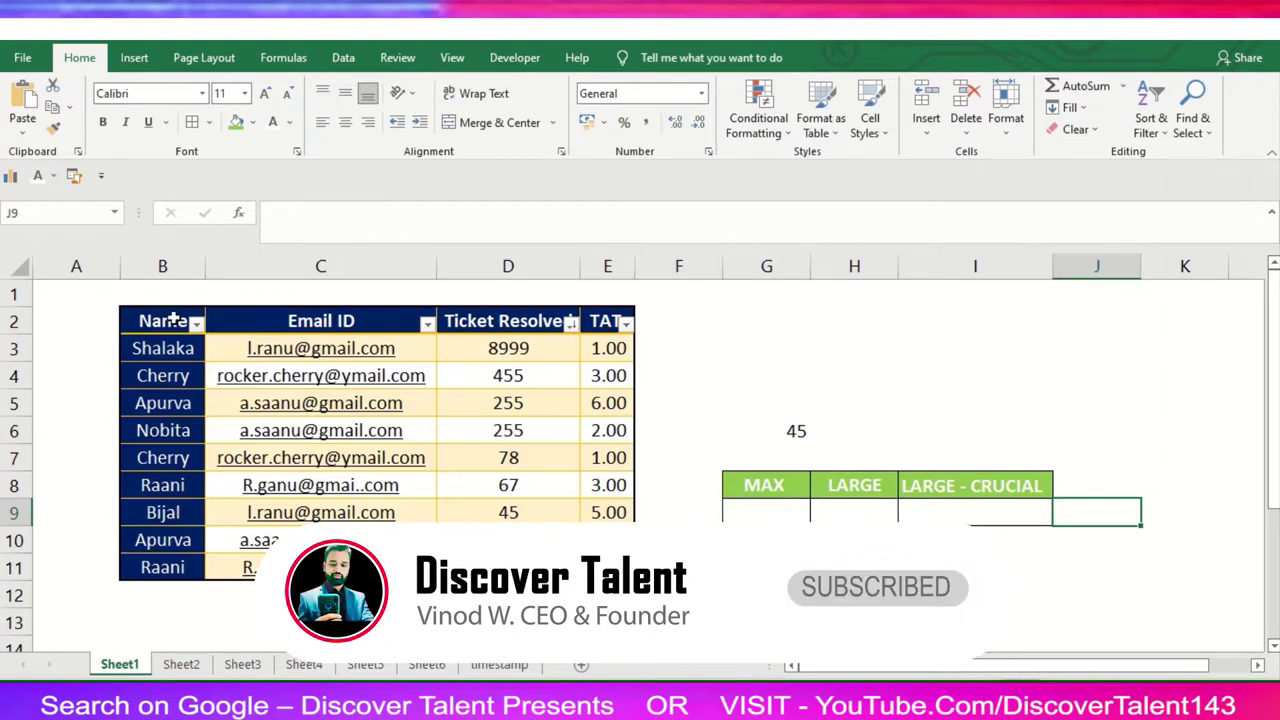
- Inspect the ticket table and its Ticket Resolved values, including the duplicate 255s
drag(173, 320, 607, 567)
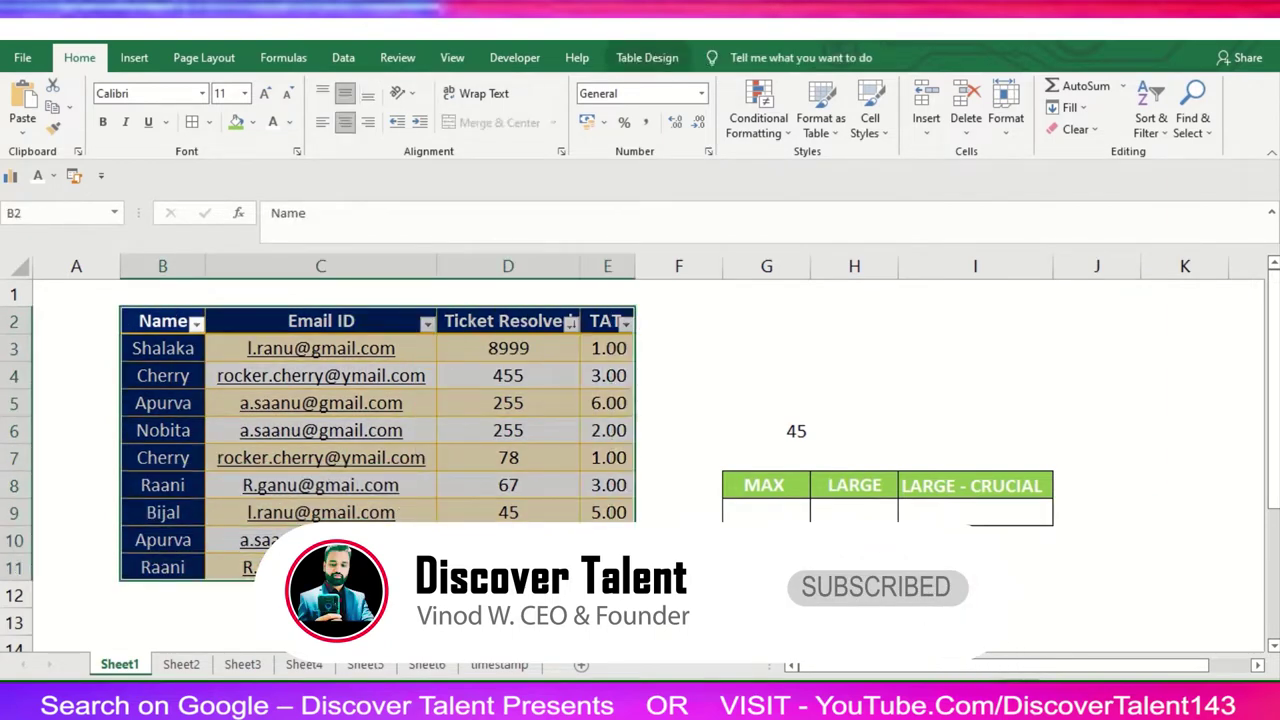
click(537, 458)
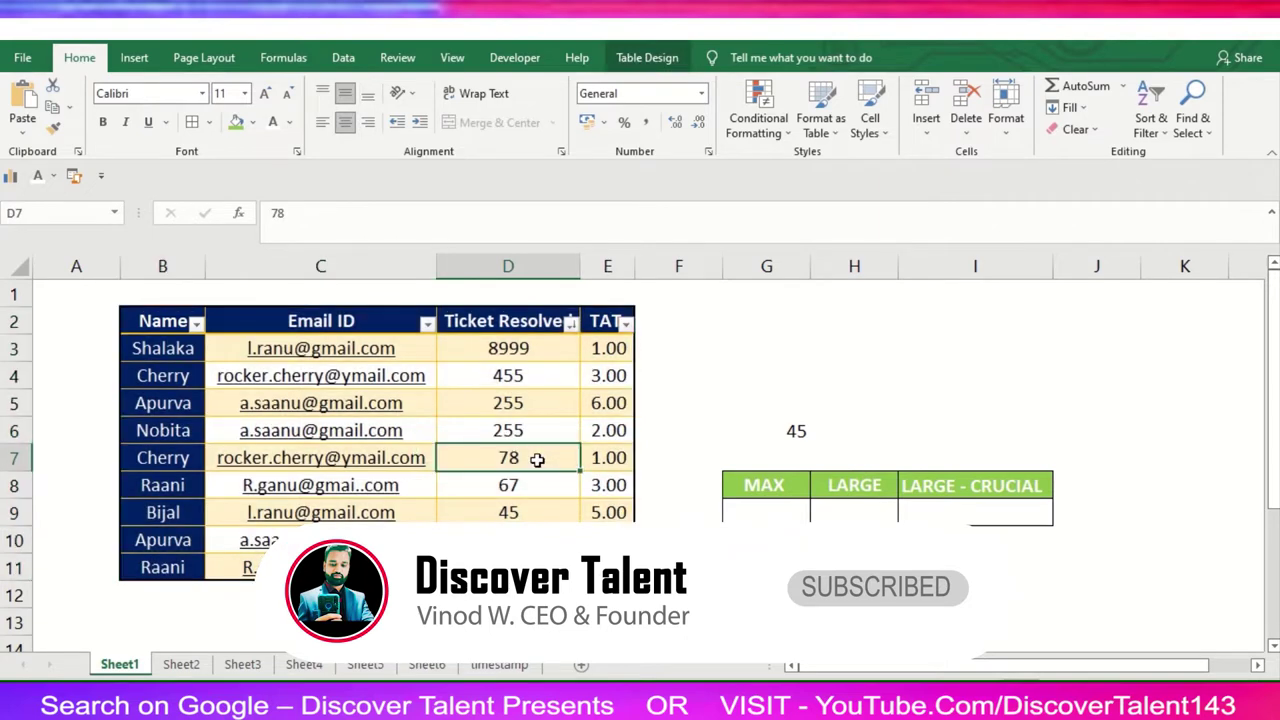
click(531, 252)
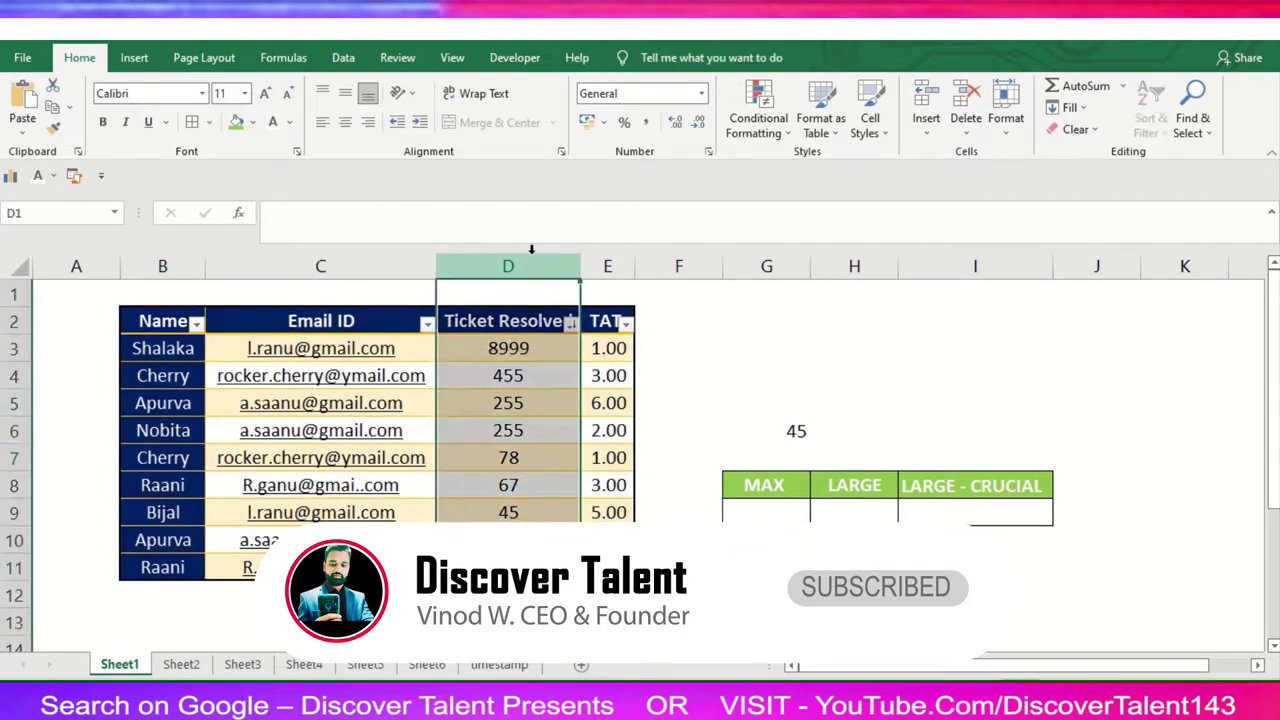
drag(543, 408, 543, 436)
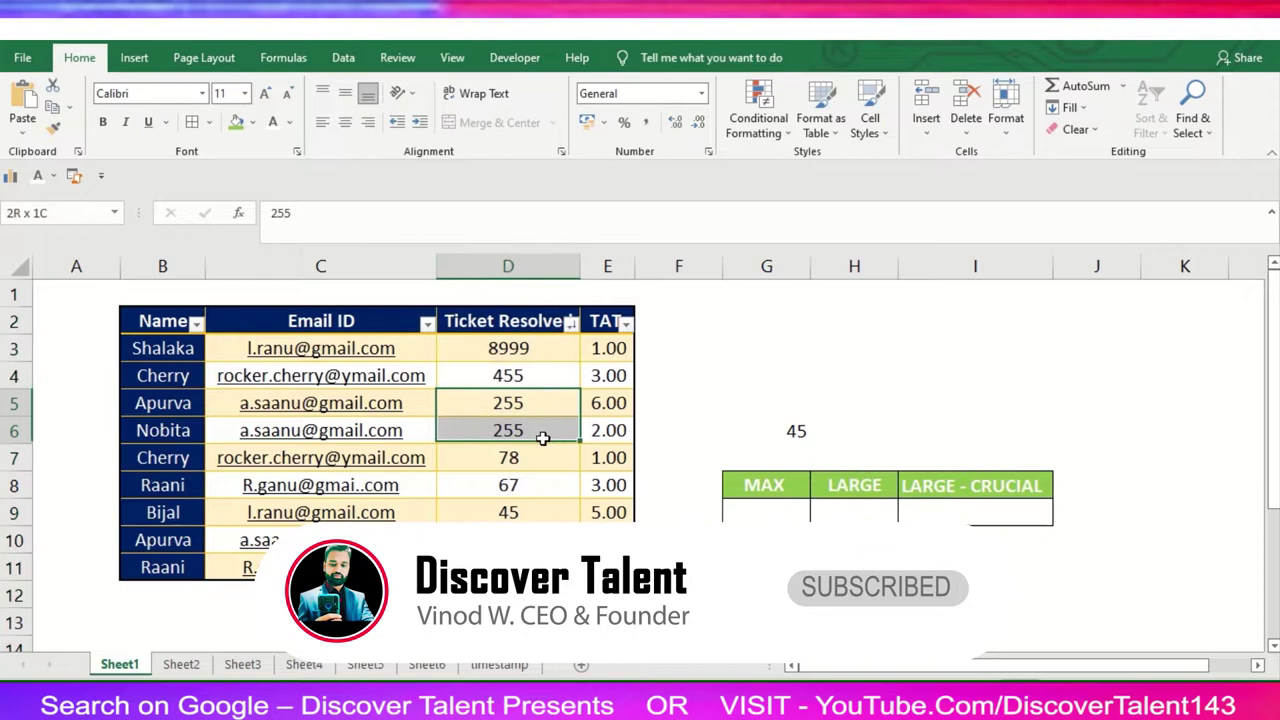
click(531, 476)
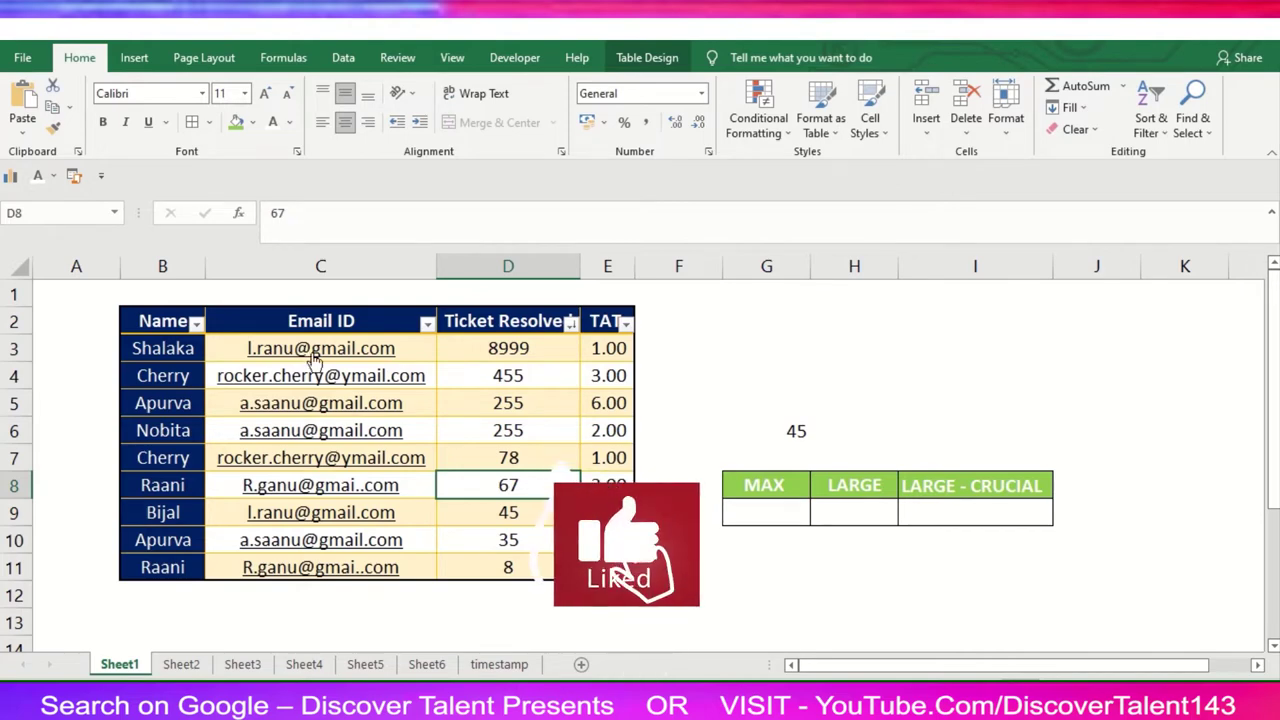
mouse_move(168, 321)
mouse_down()
mouse_move(508, 567)
mouse_move(607, 567)
mouse_up()
click(766, 567)
- Enter a MAX formula over Table2[Ticket Resolved] in G9, returning 8999
click(780, 486)
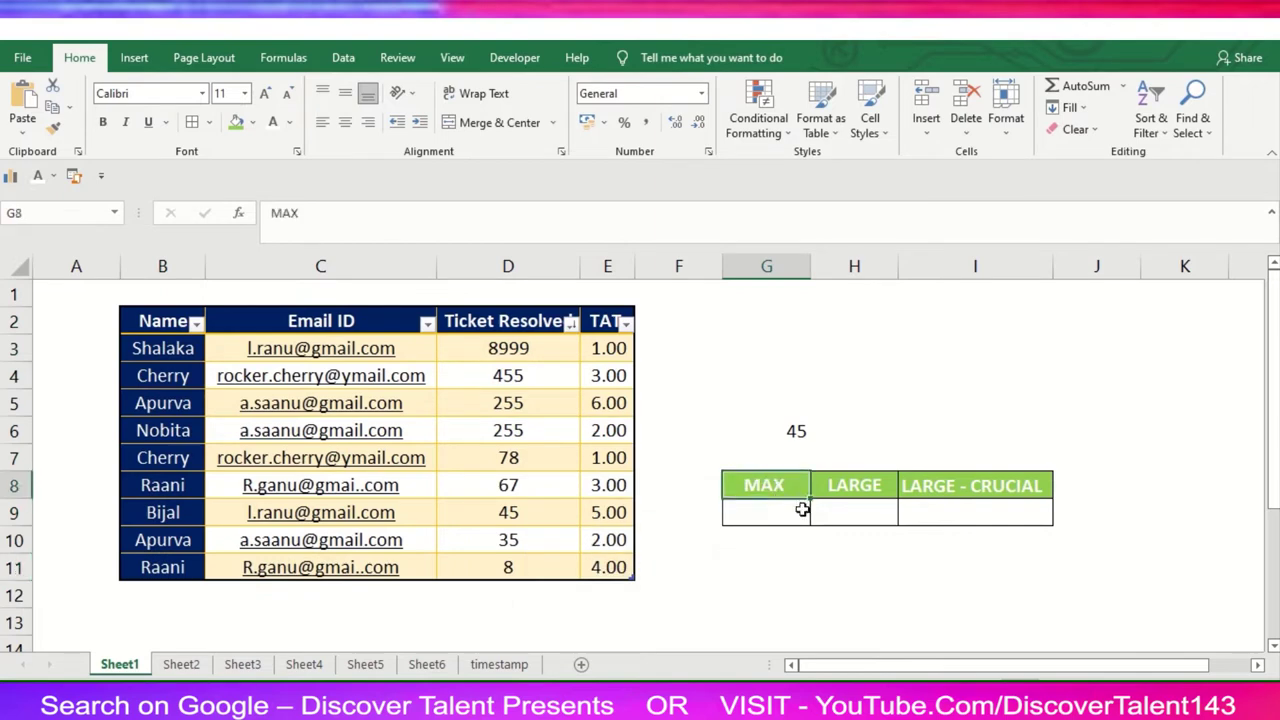
drag(802, 510, 837, 506)
click(768, 513)
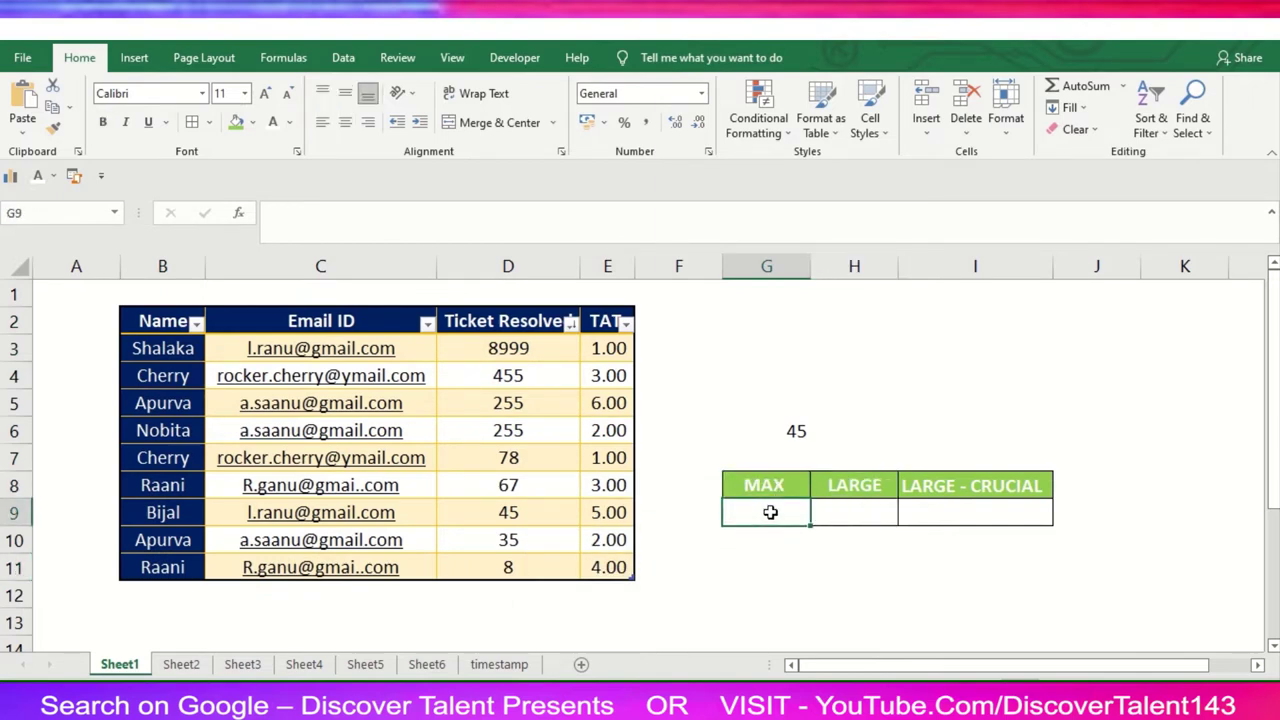
text(=MAX)
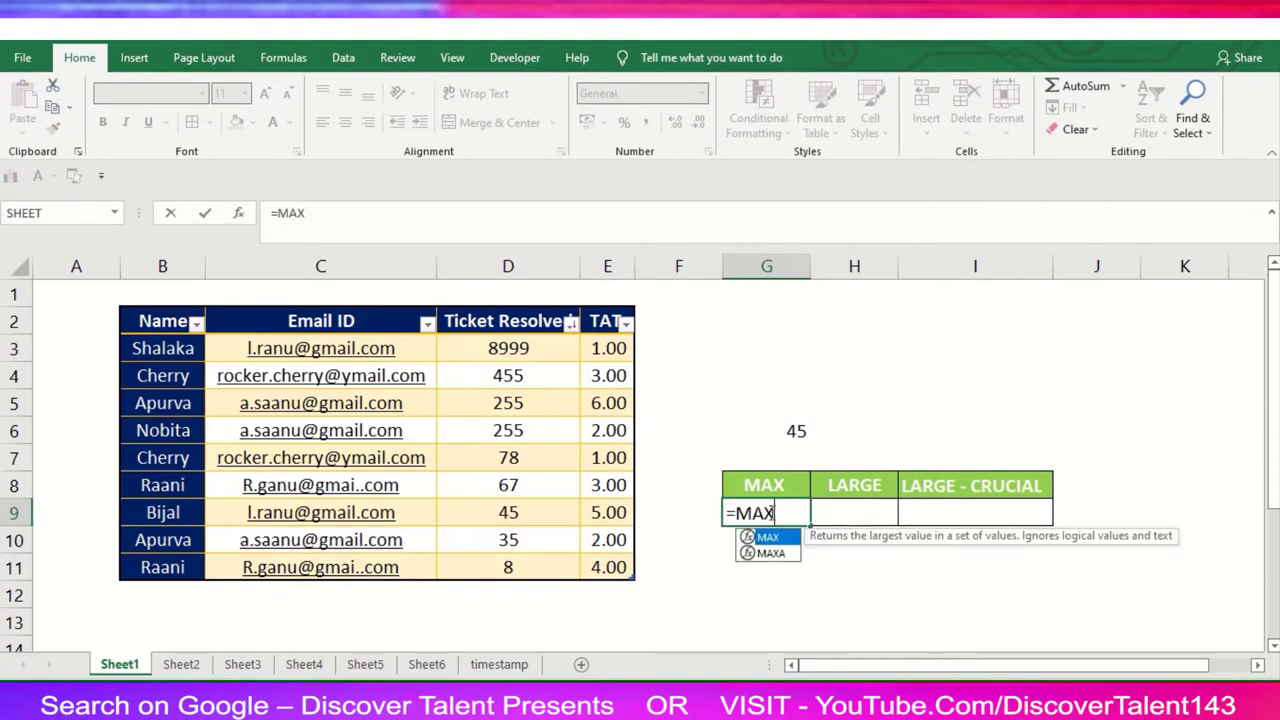
double_click(778, 538)
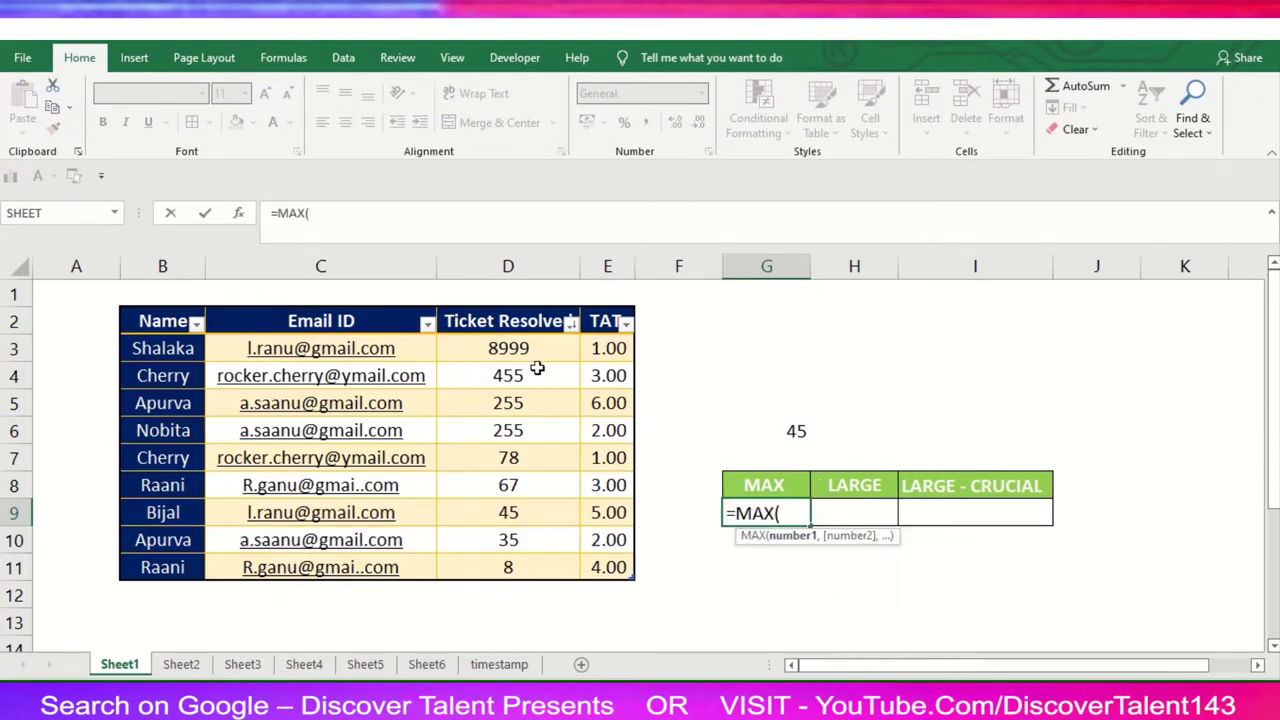
drag(537, 355, 526, 567)
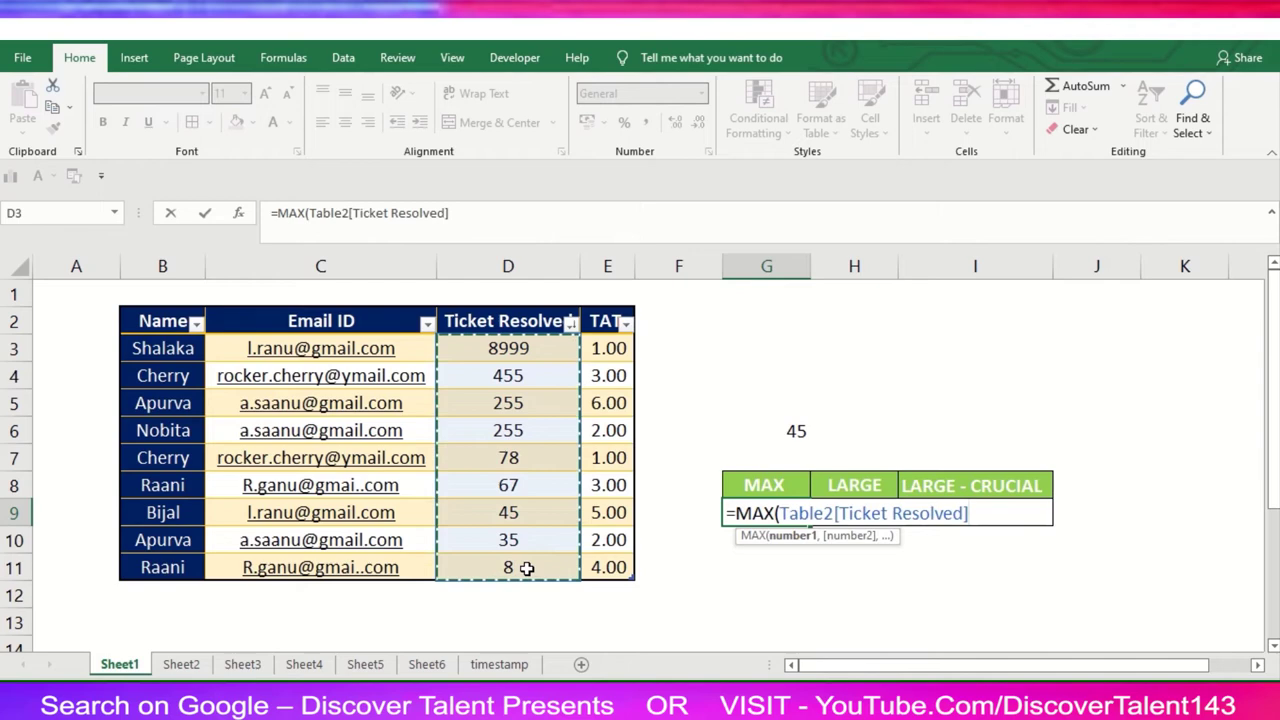
key(Return)
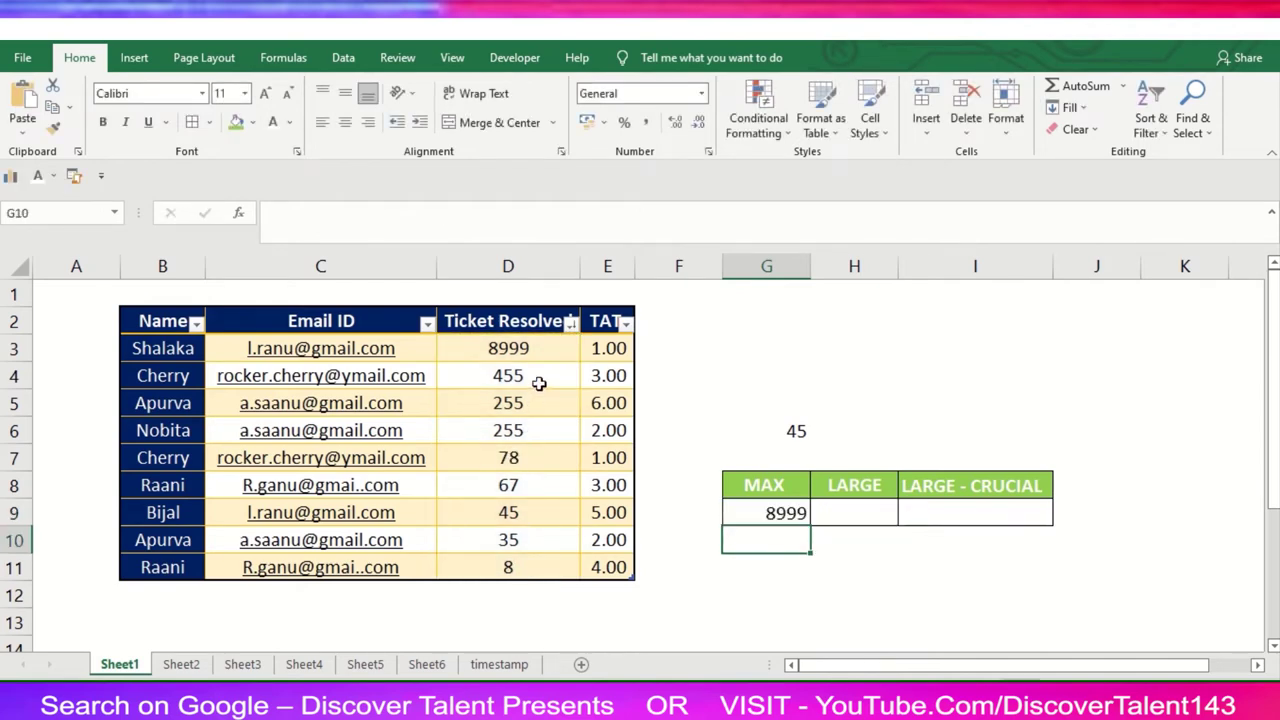
- Sort Ticket Resolved from smallest to largest and check the sorted values
click(571, 323)
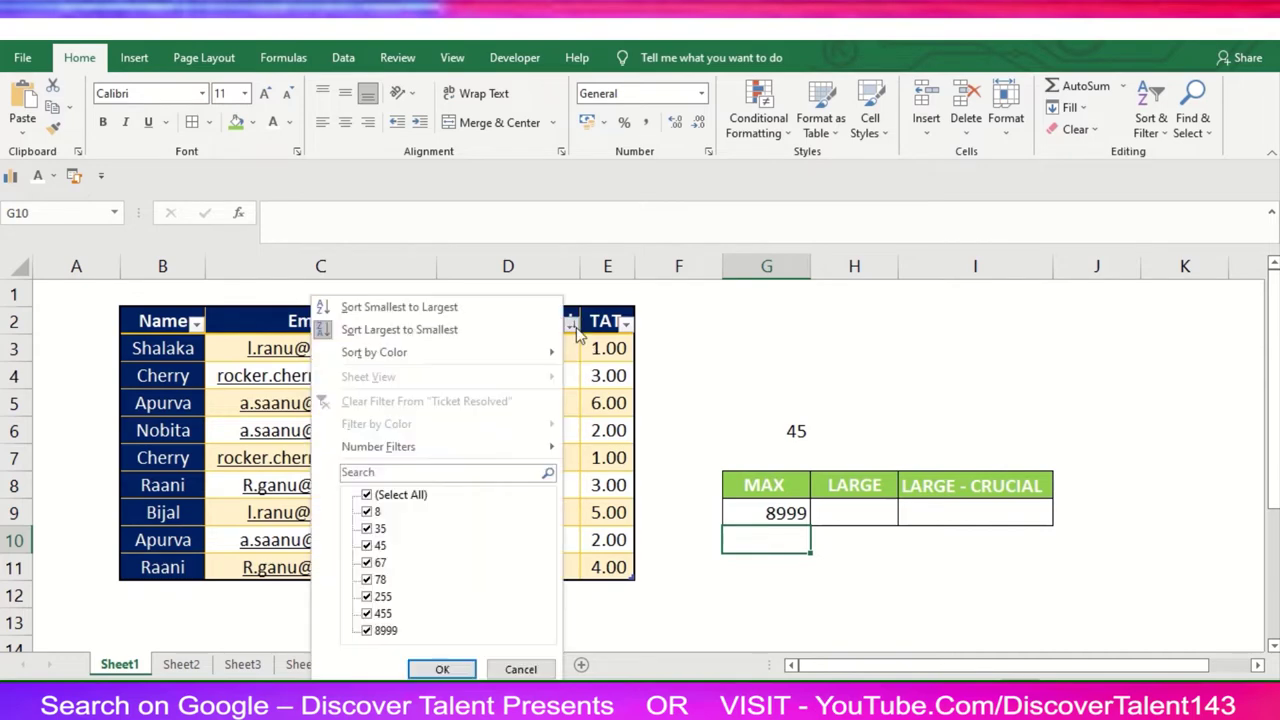
click(378, 310)
click(527, 373)
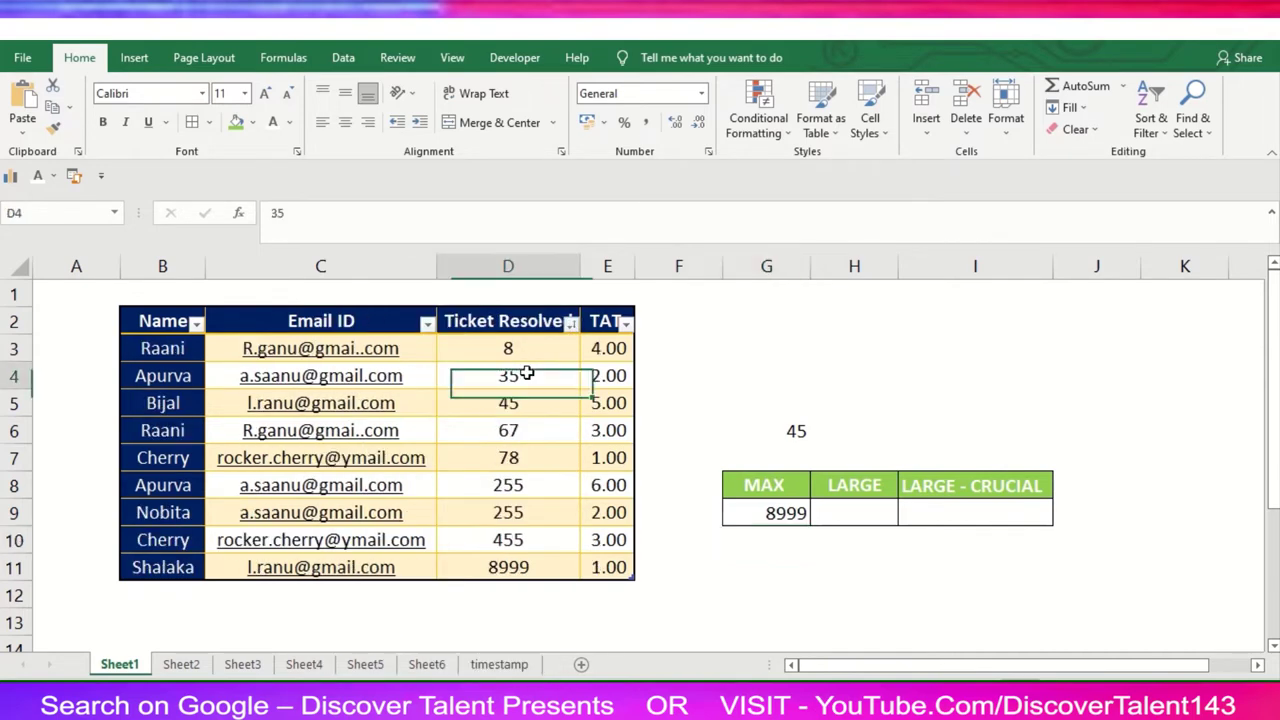
click(531, 405)
- Check the MAX formula in G9 and select H9 for the LARGE result
click(766, 372)
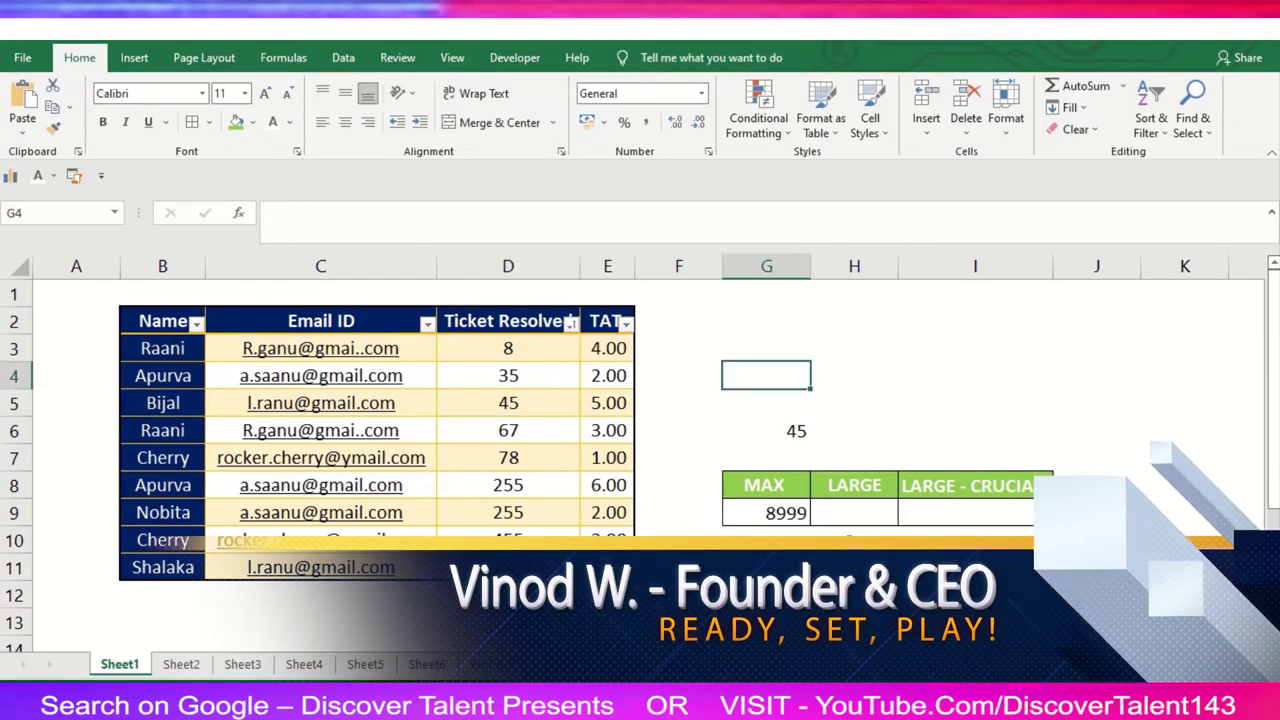
click(798, 515)
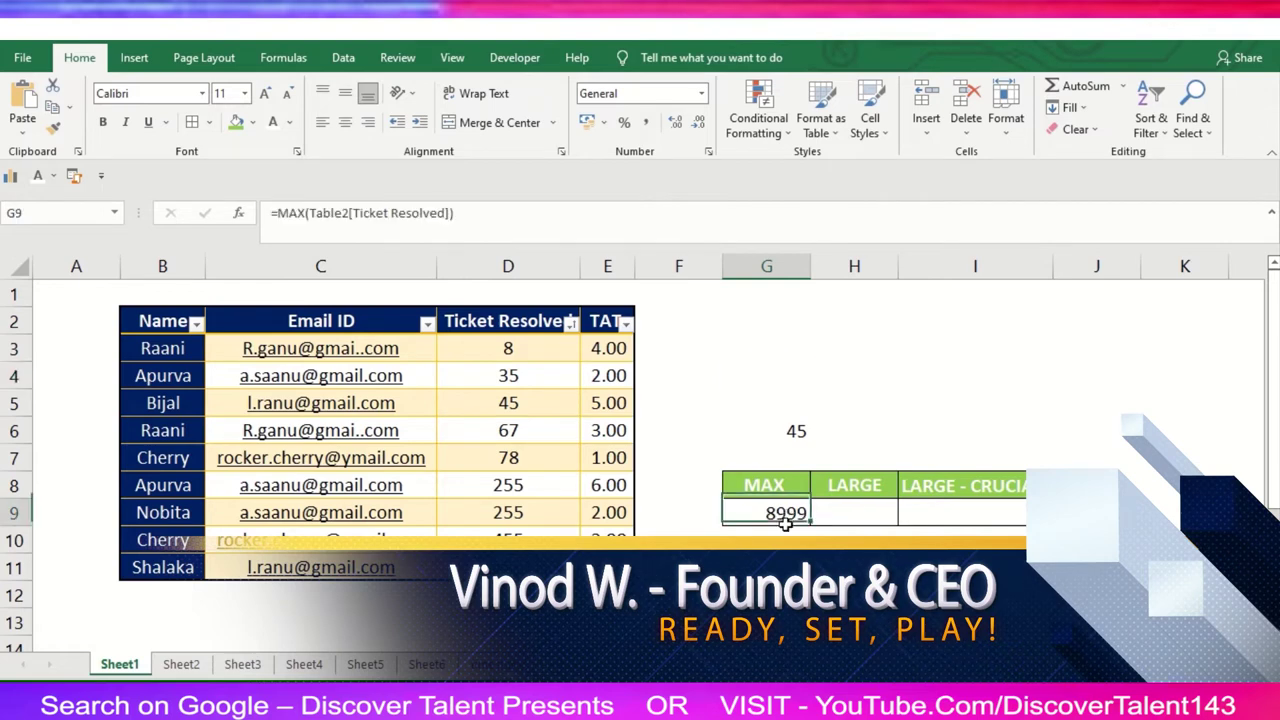
click(860, 518)
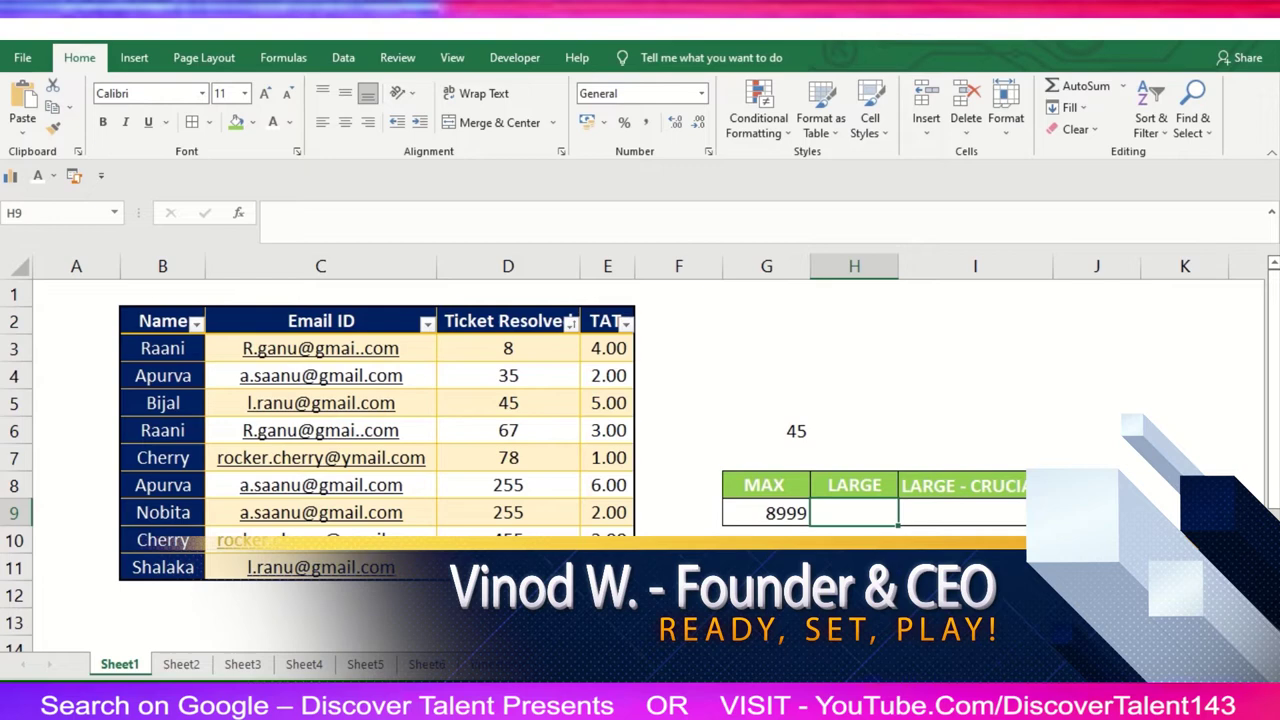
- Enter =LARGE(Table2[Ticket Resolved],1) in H9, returning 8999
text(=)
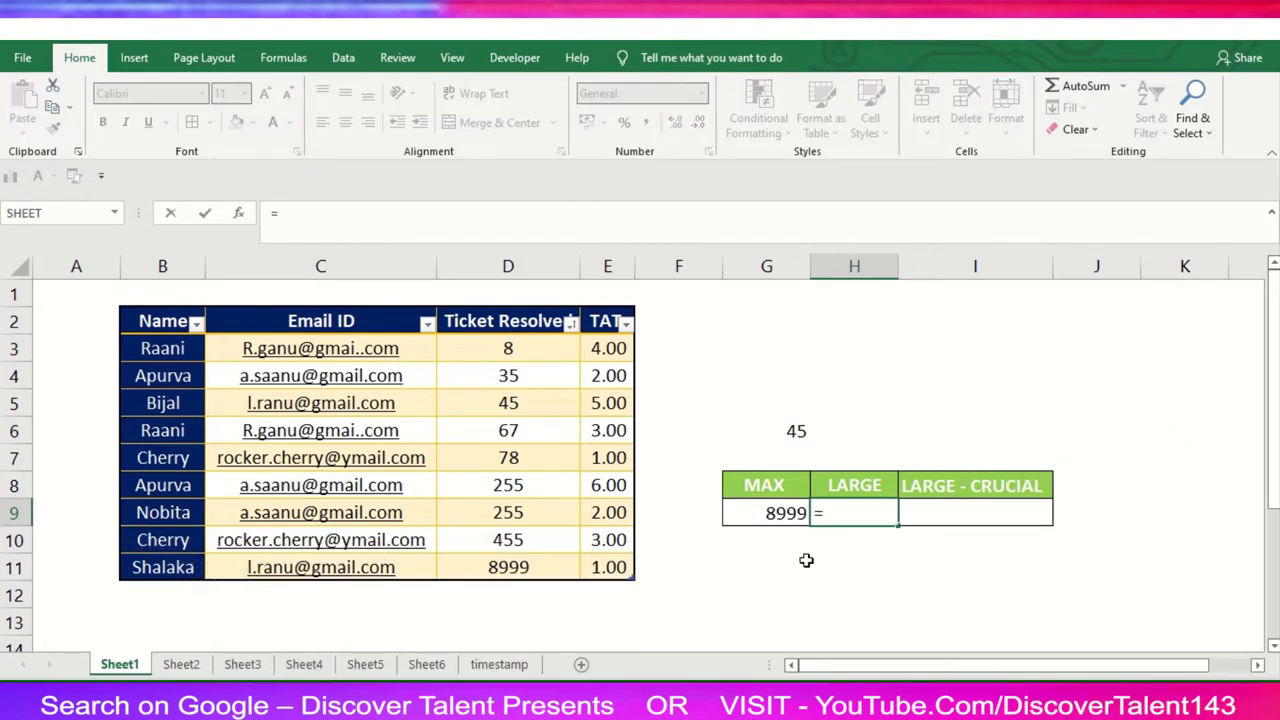
text(LARGE)
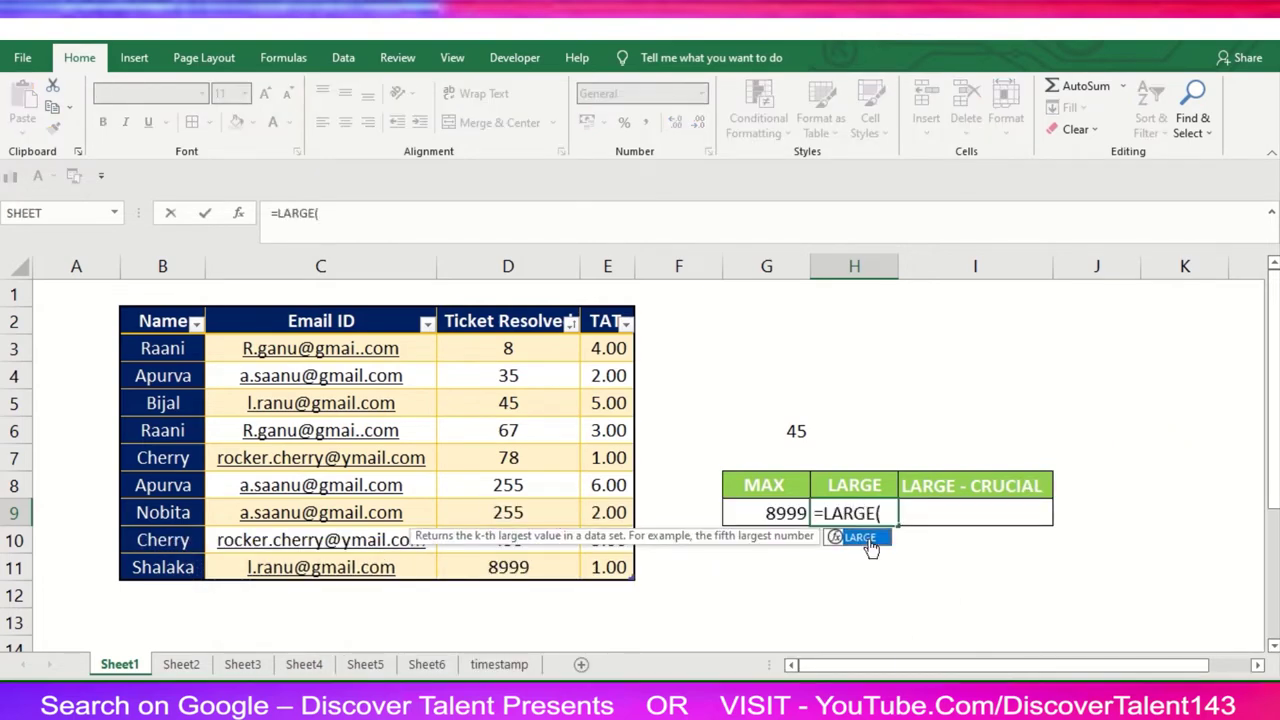
text(()
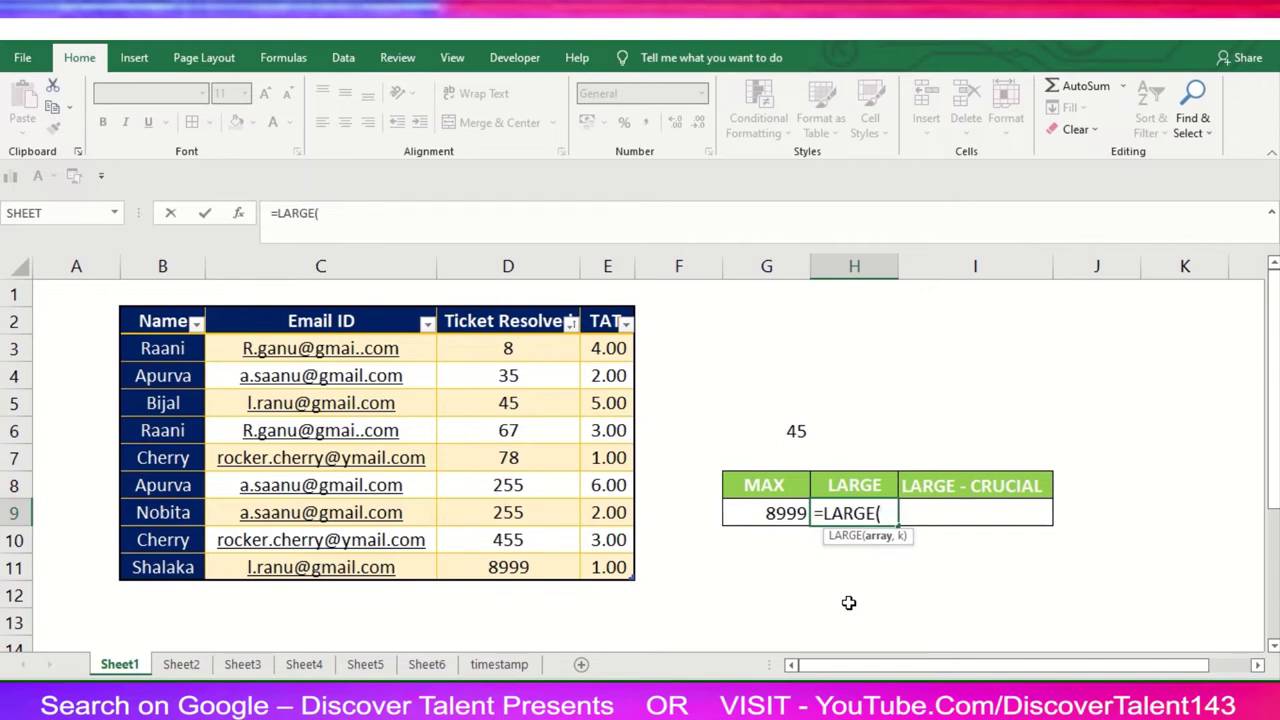
drag(526, 346, 517, 557)
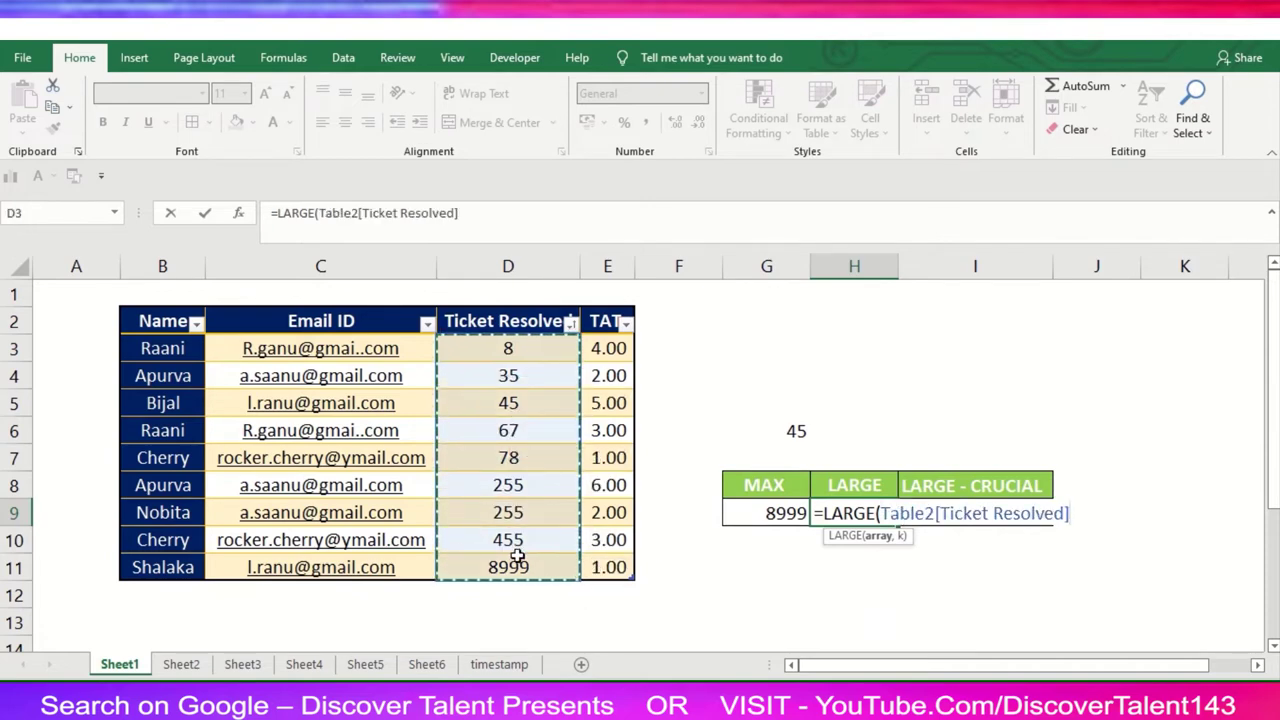
text(,)
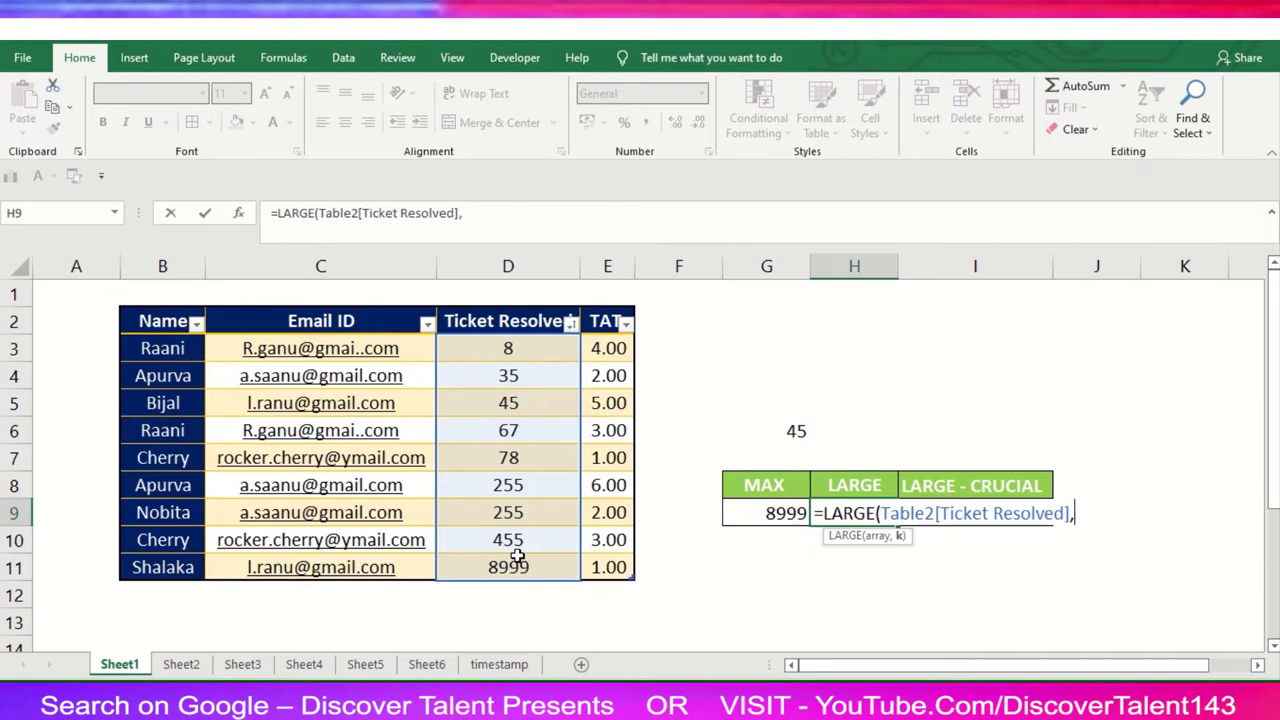
text(1)
text())
key(Return)
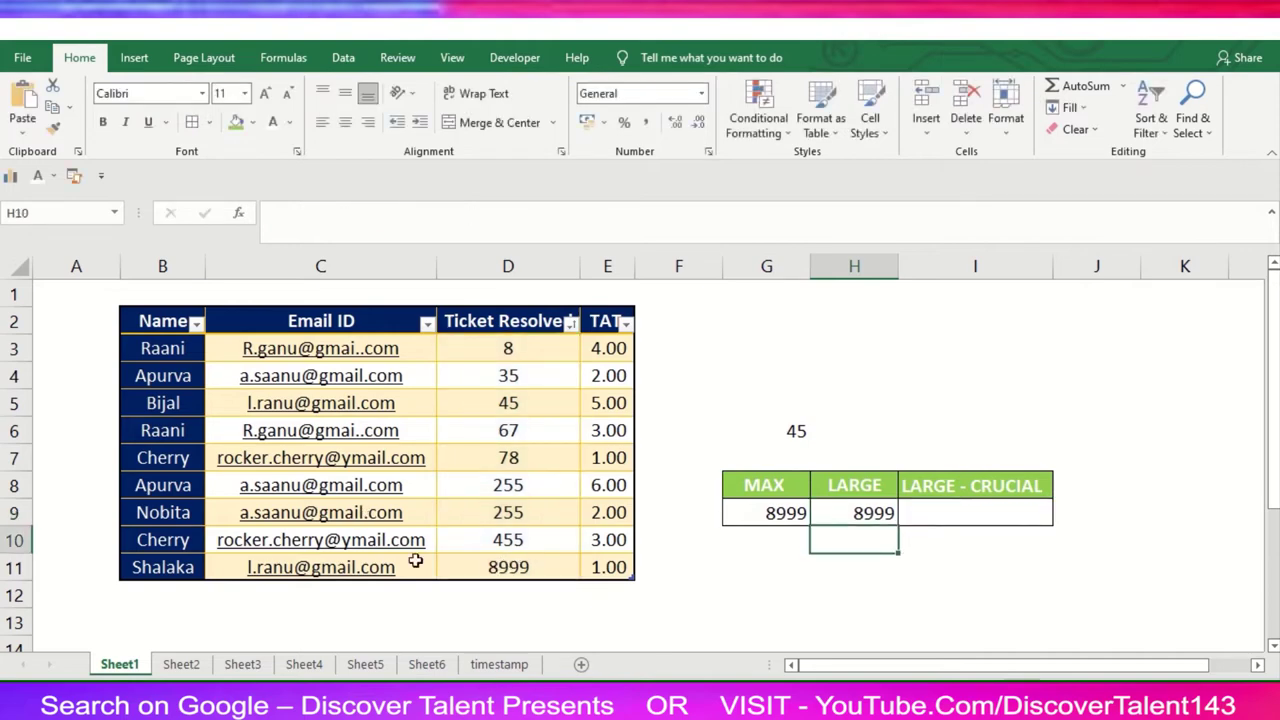
- Change the LARGE rank in H9 from 1 to 2 so it returns 455
click(857, 514)
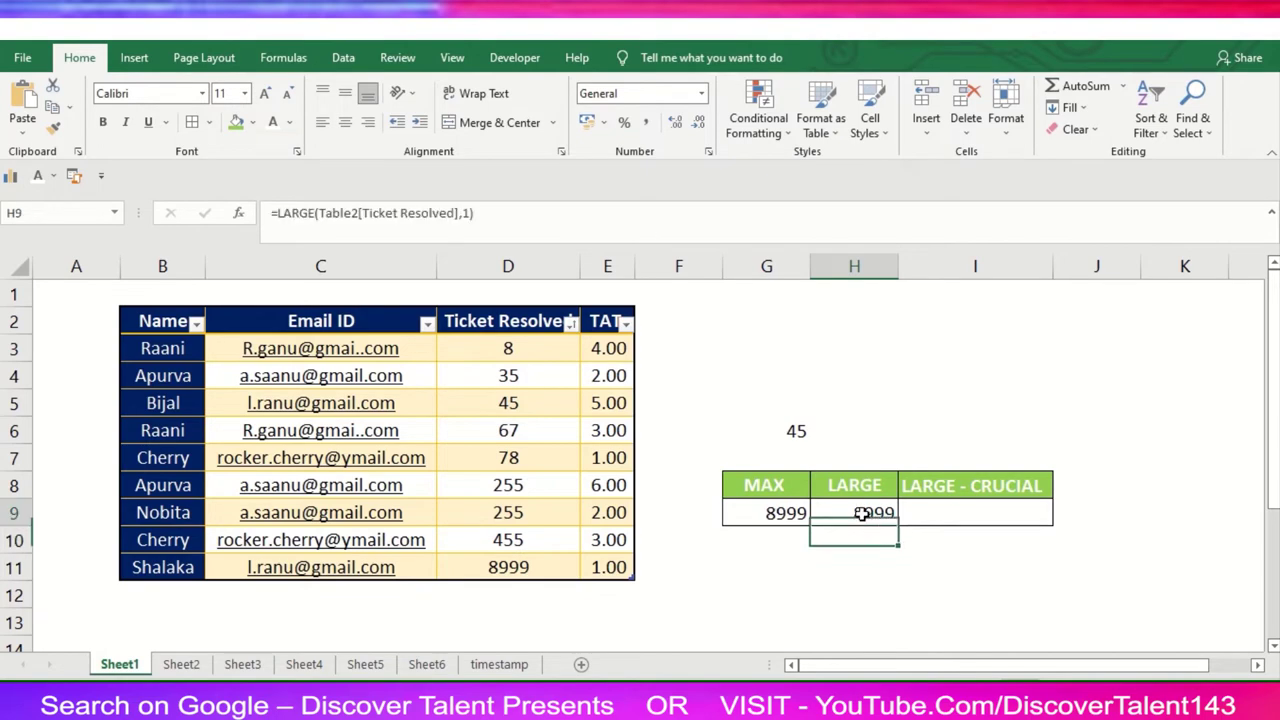
click(463, 212)
key(Delete)
text(2)
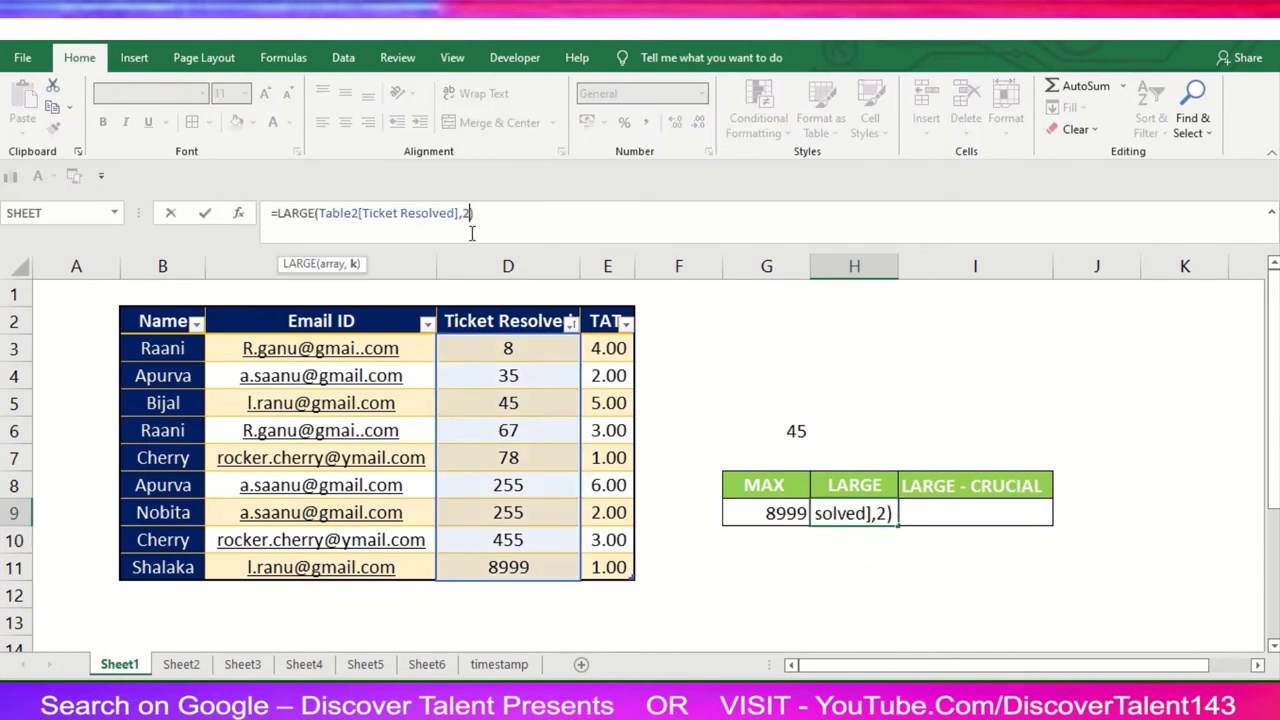
key(Return)
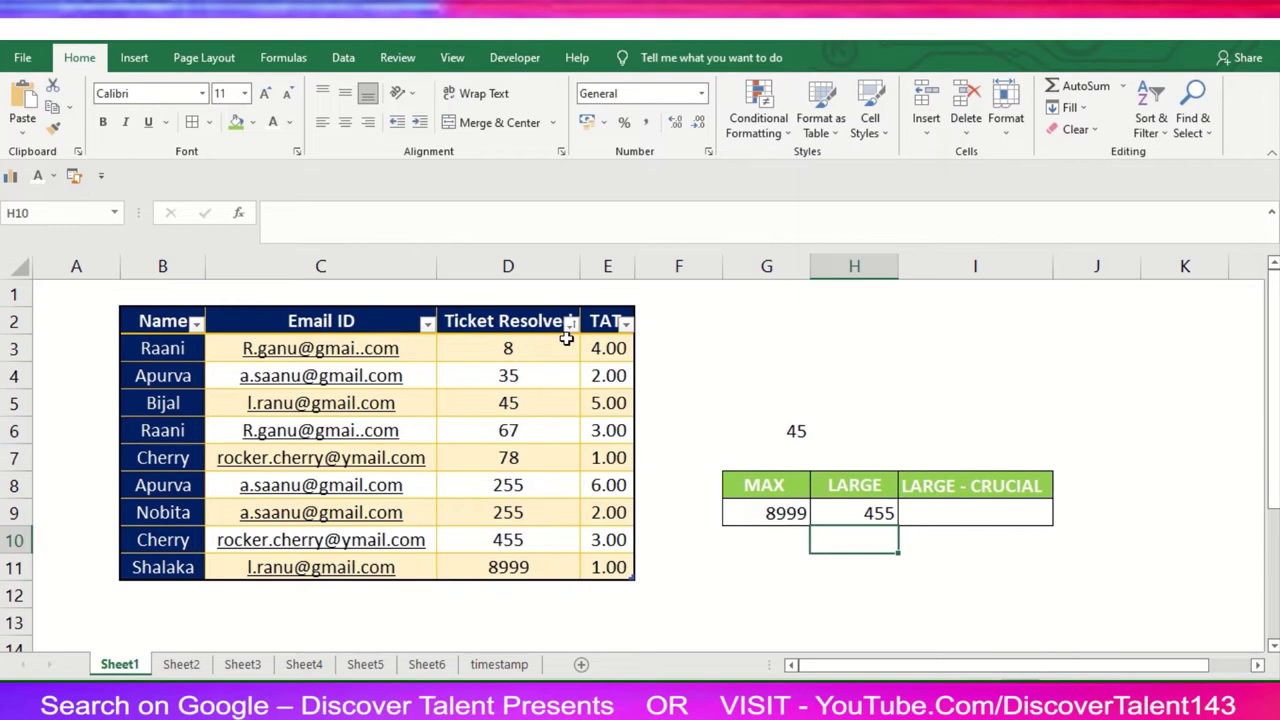
- Sort Ticket Resolved largest to smallest, compare 455 in D4, then reopen H9's rank argument
click(857, 510)
click(570, 321)
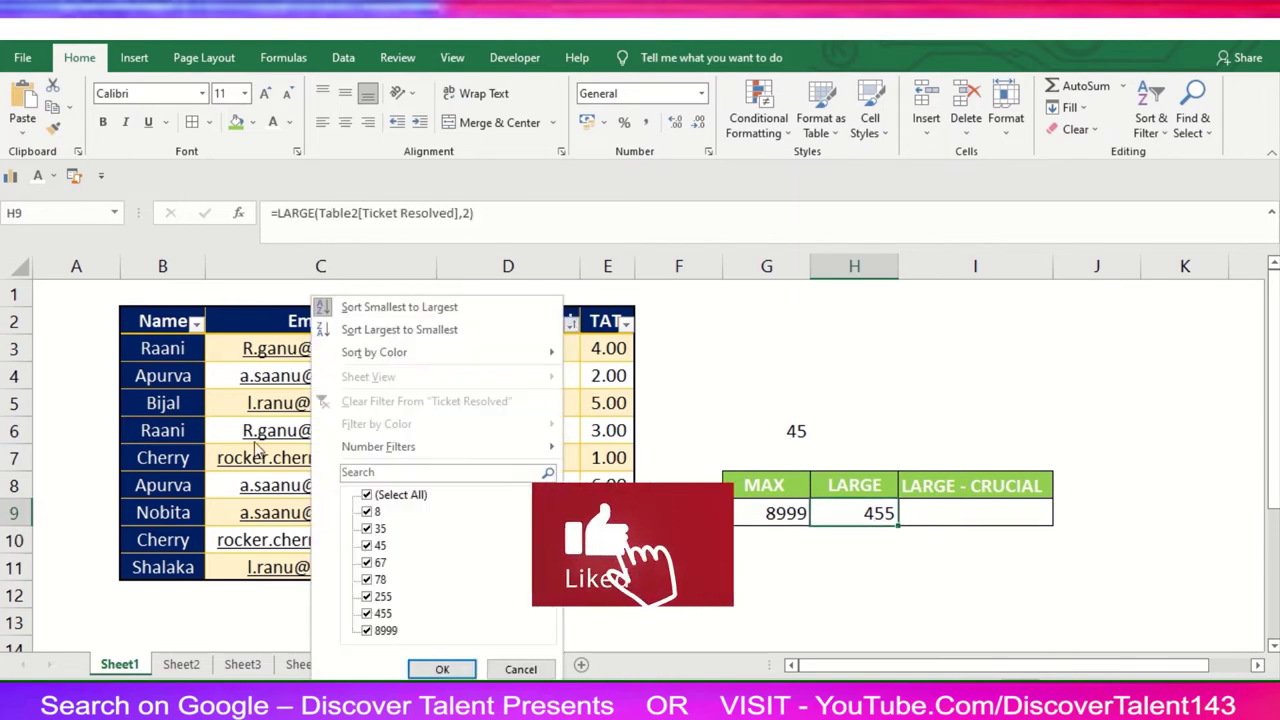
click(400, 333)
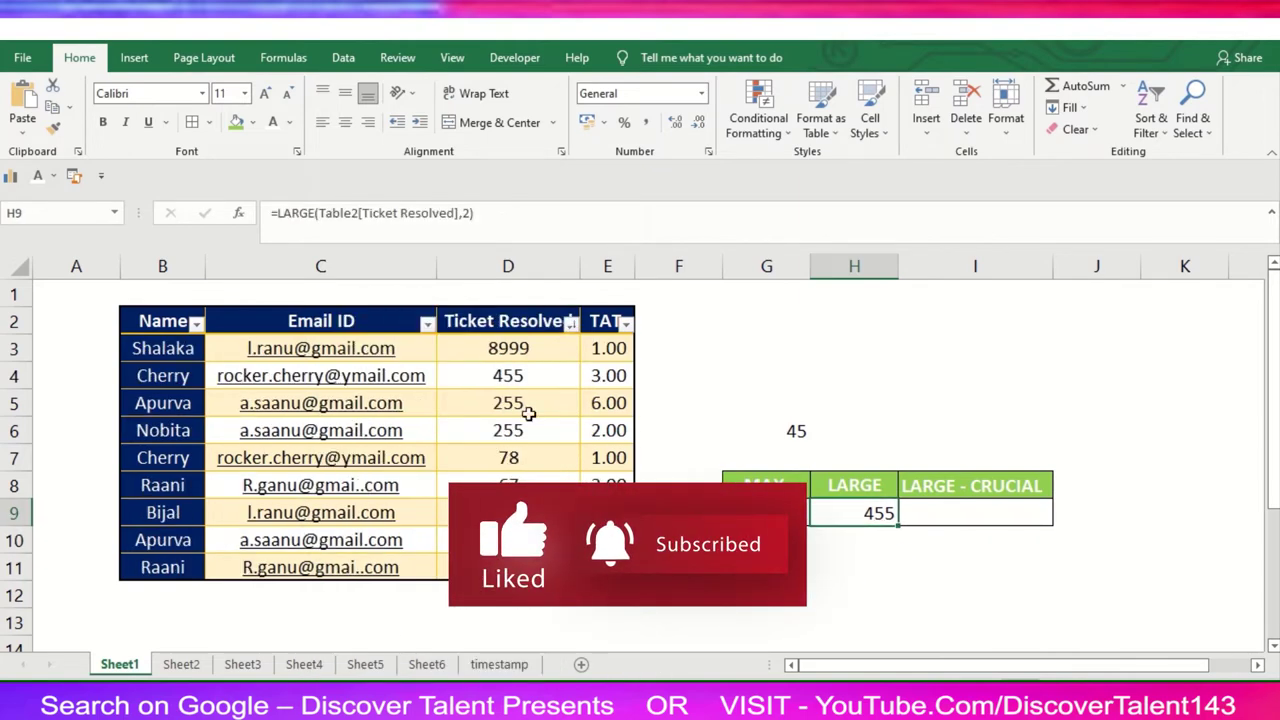
click(512, 345)
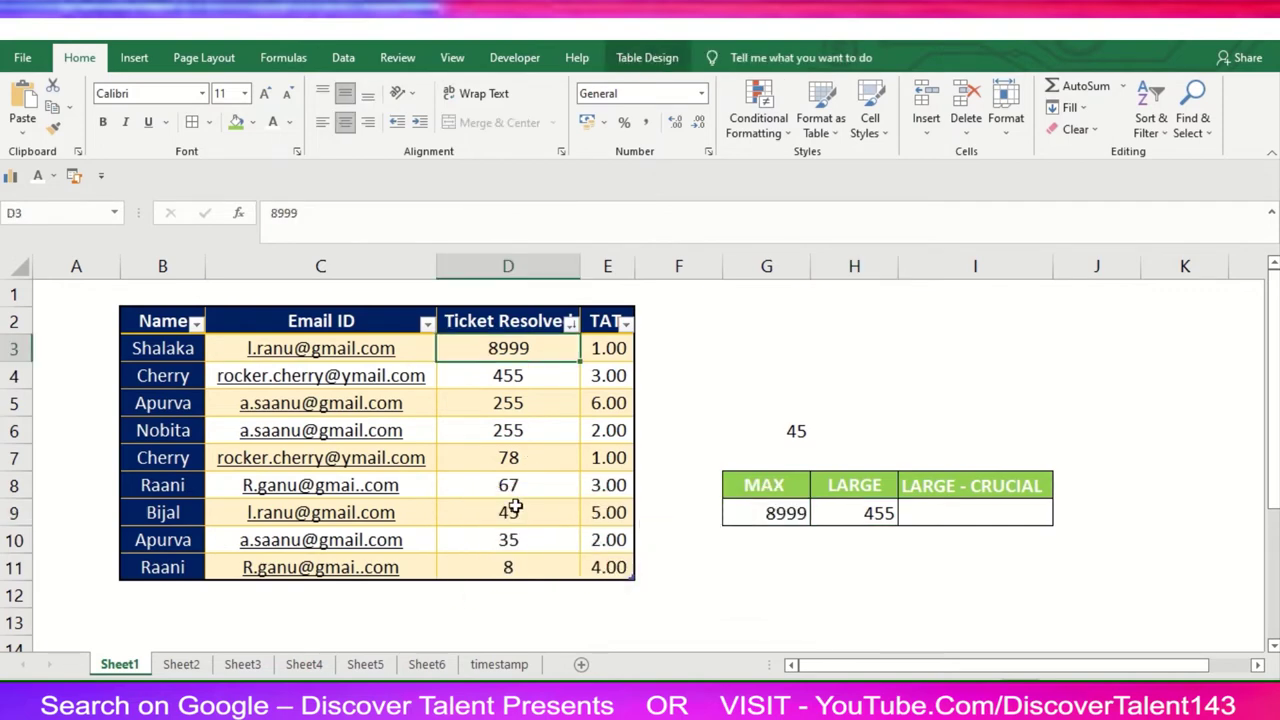
click(858, 512)
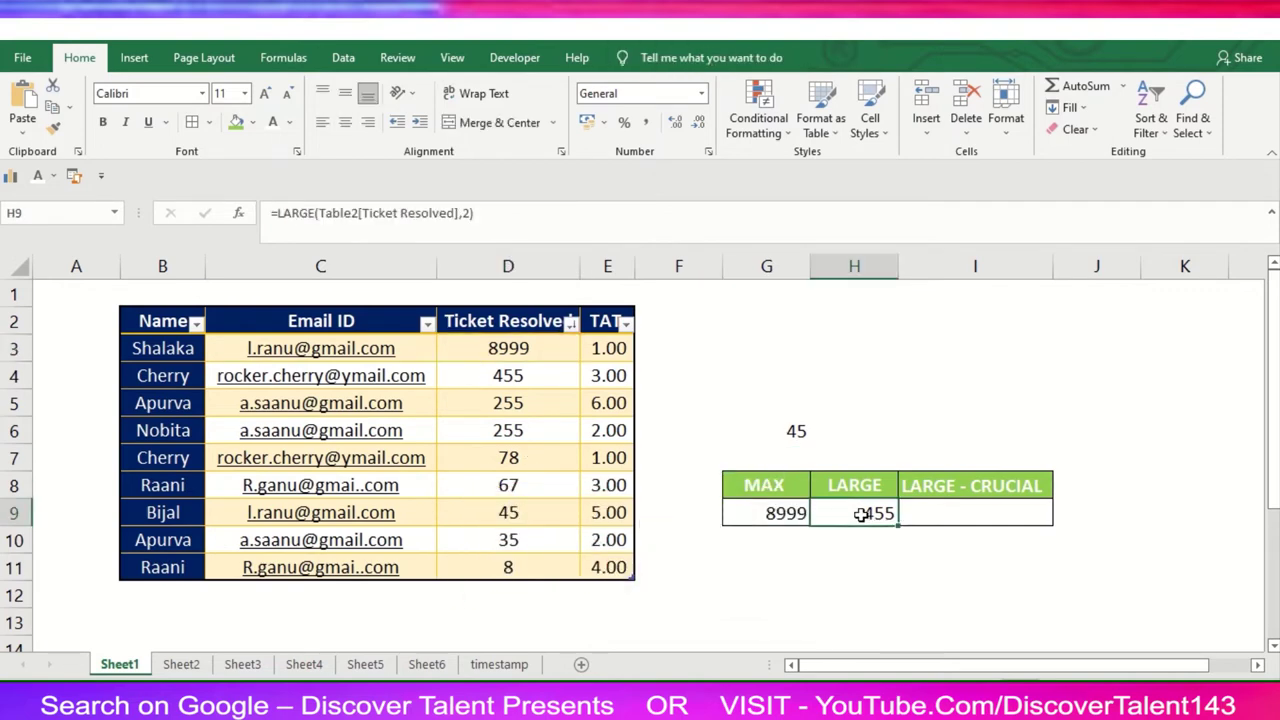
click(500, 376)
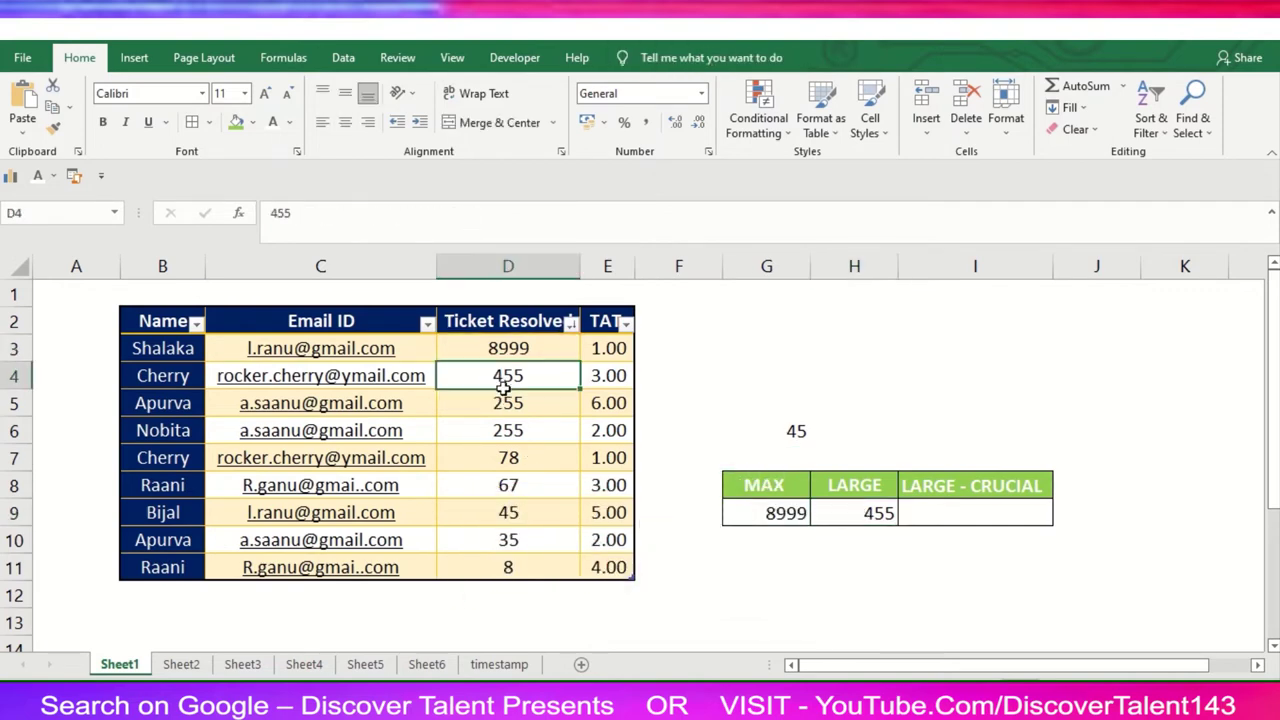
click(835, 520)
click(466, 213)
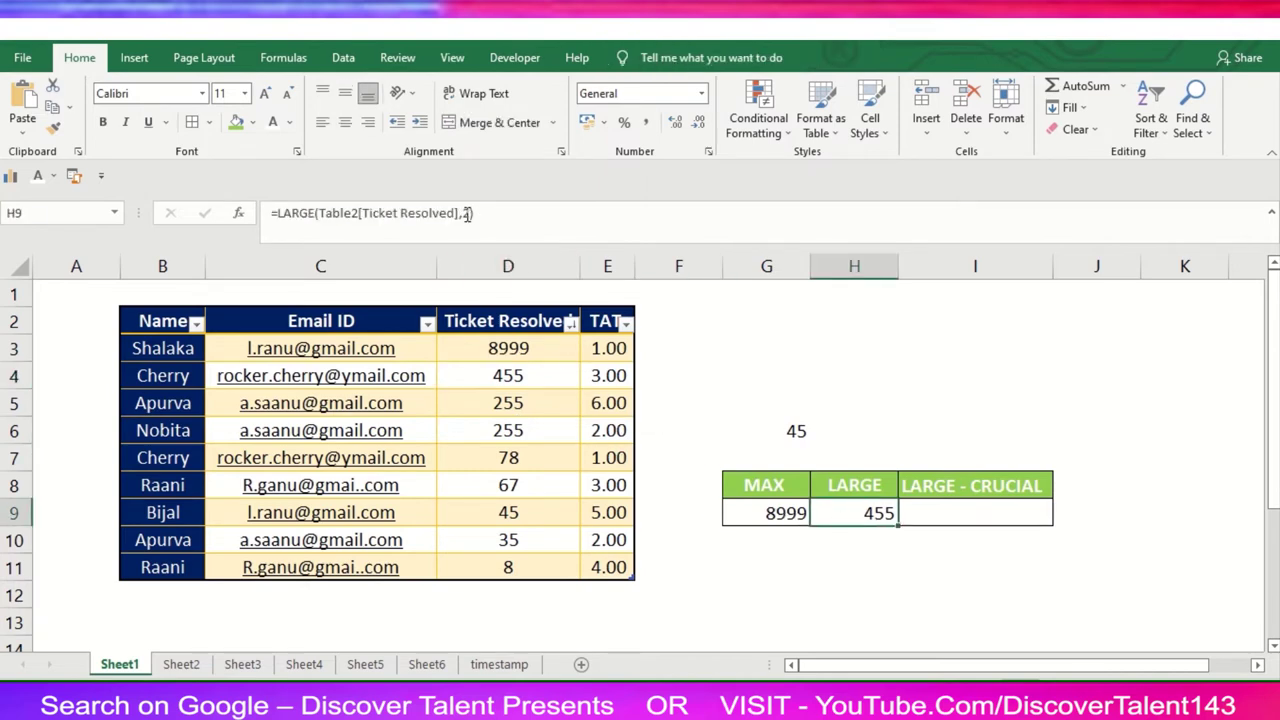
- Change the LARGE rank in H9 to 6 so it returns 67
key(Delete)
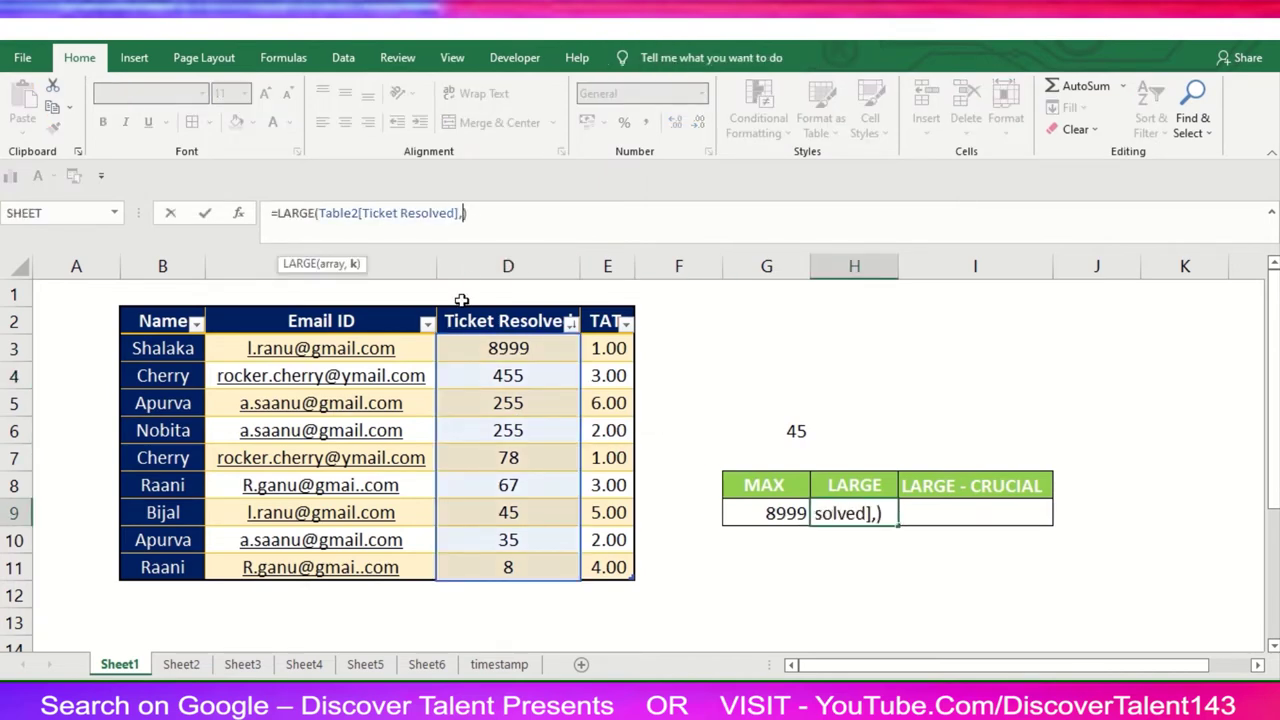
text(6)
key(Return)
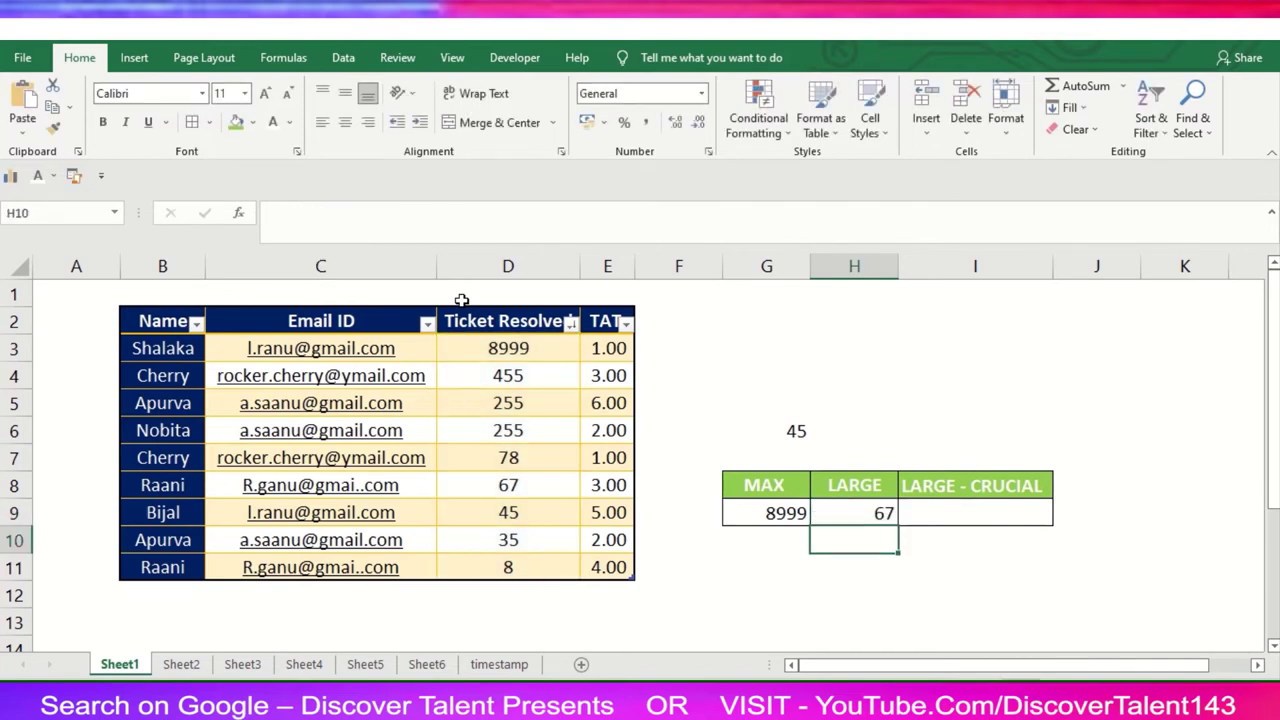
- Count down to the sixth Ticket Resolved value, 67 in D8, and fill D8 and H9 green
click(551, 349)
click(541, 378)
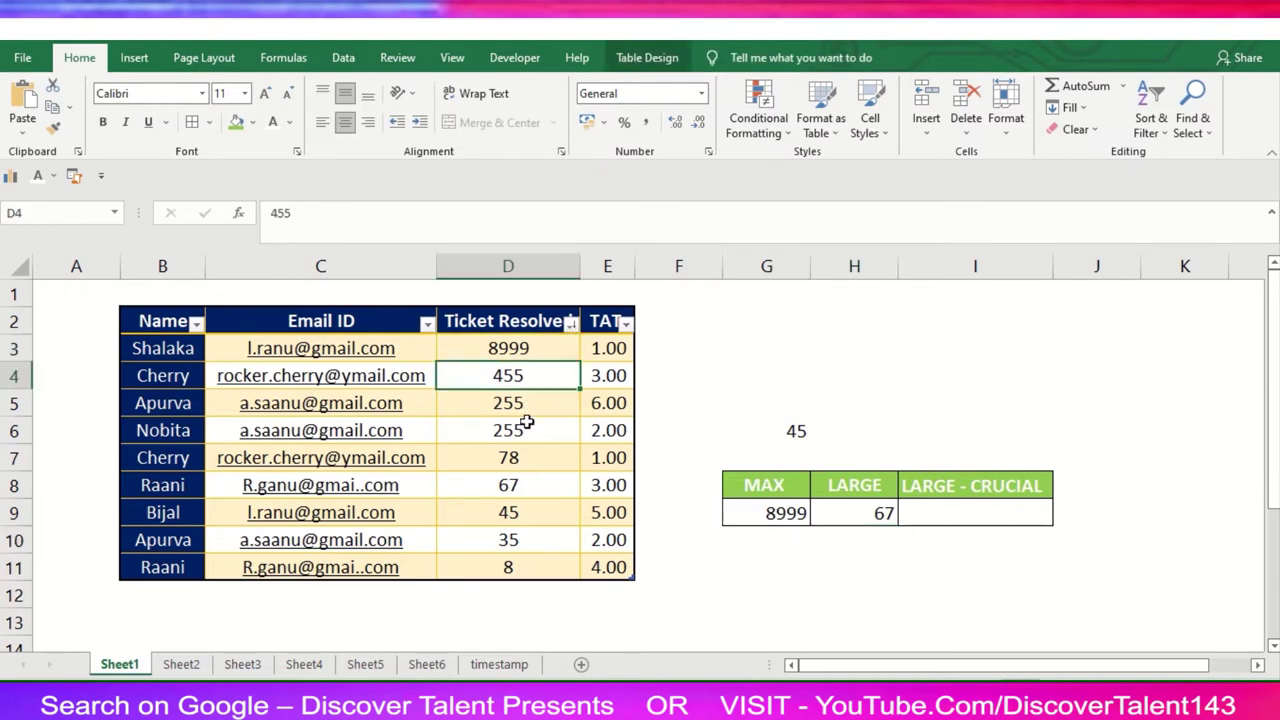
click(525, 404)
click(525, 432)
click(515, 458)
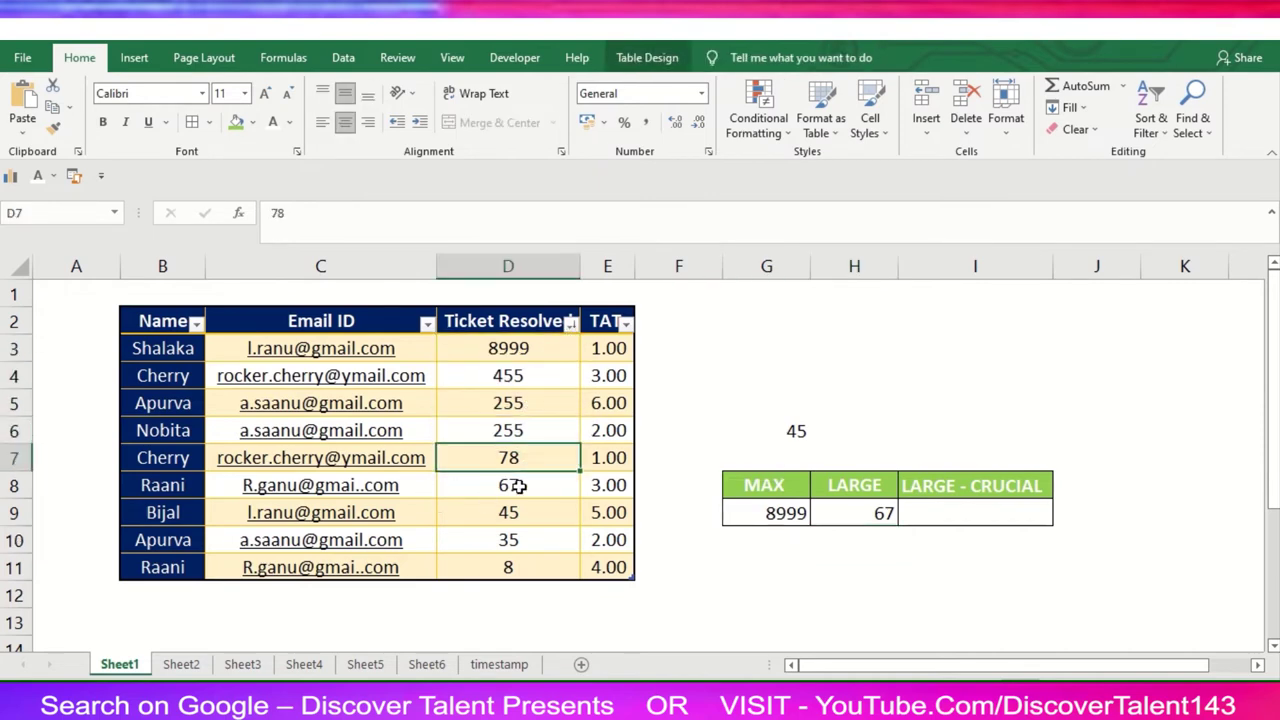
click(510, 487)
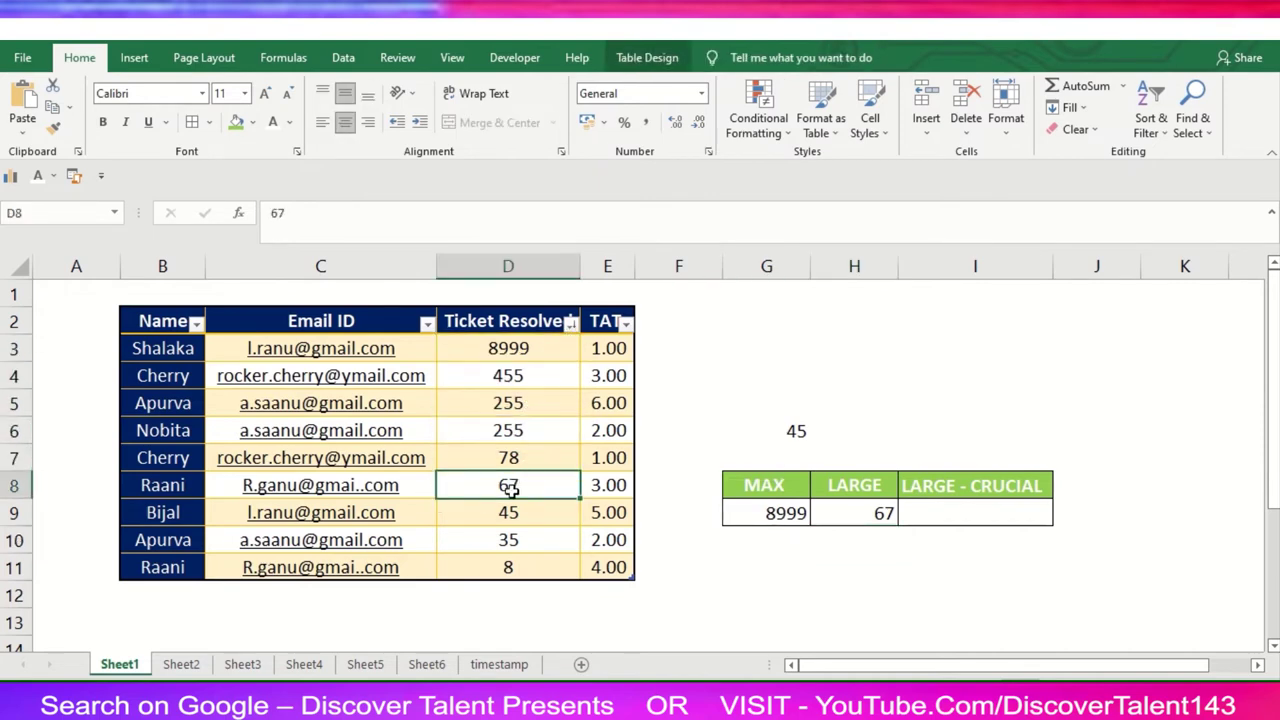
click(893, 521)
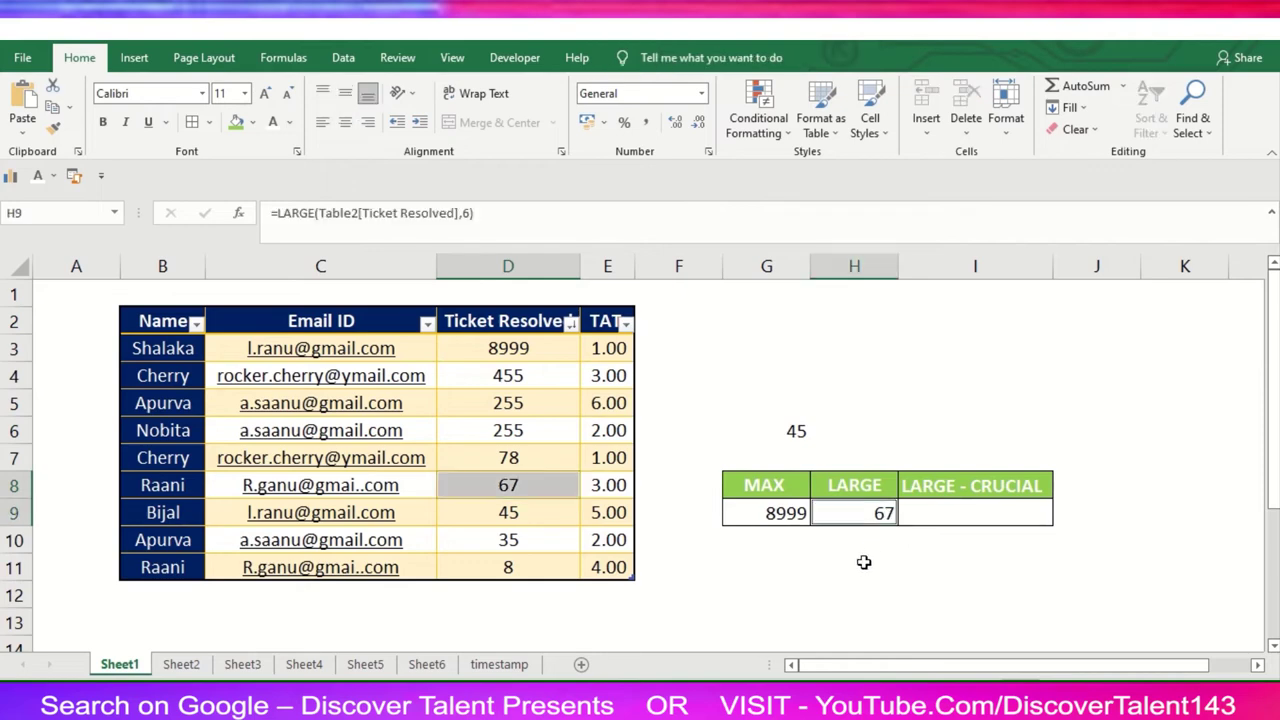
click(238, 122)
click(821, 360)
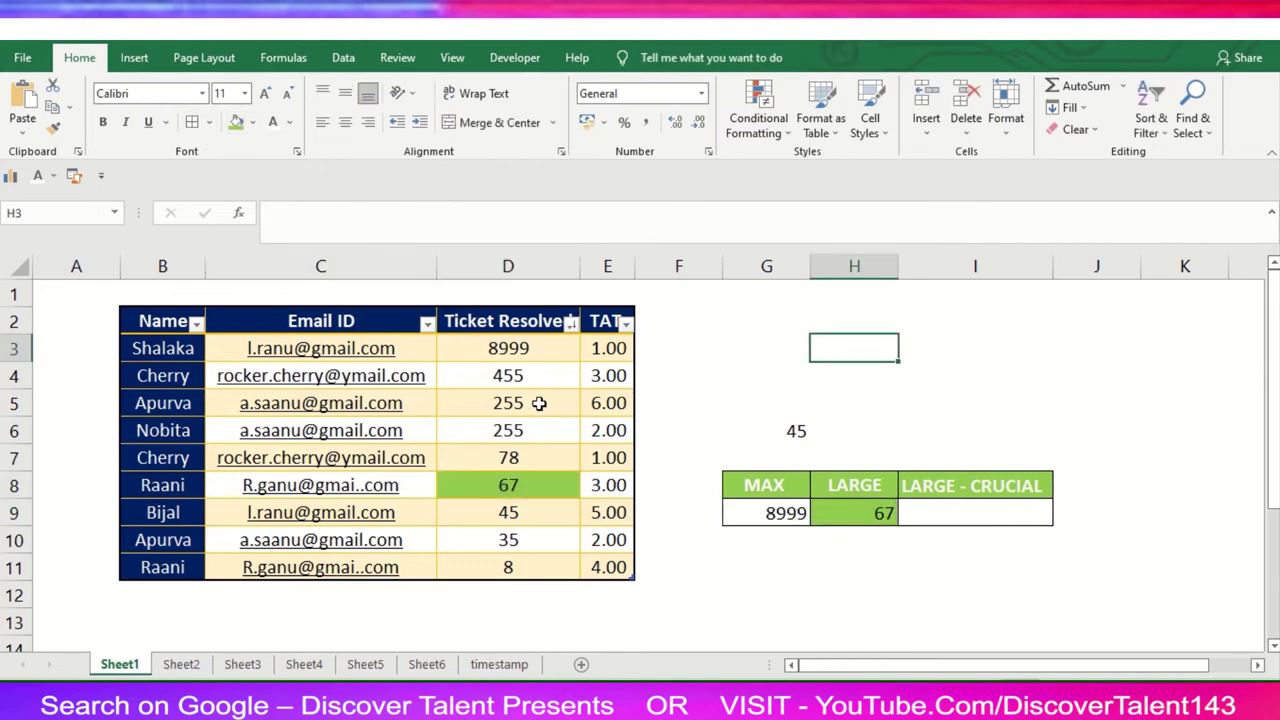
drag(540, 404, 539, 428)
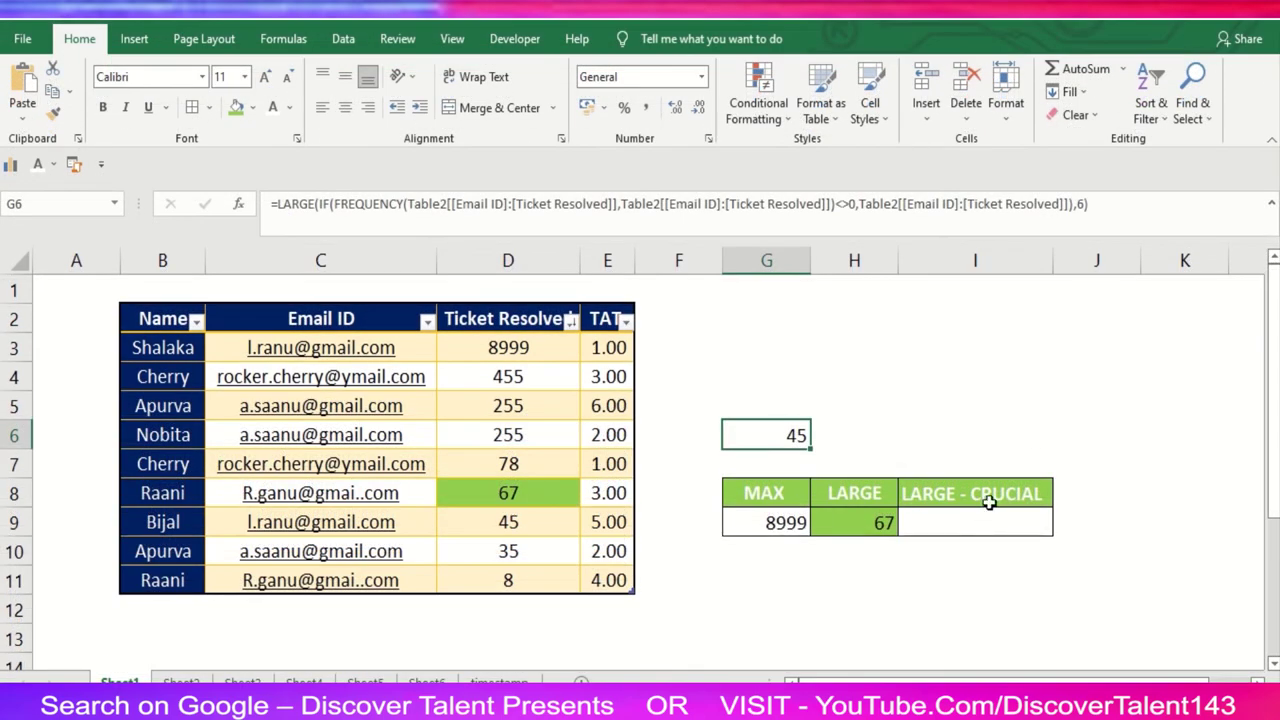
click(988, 500)
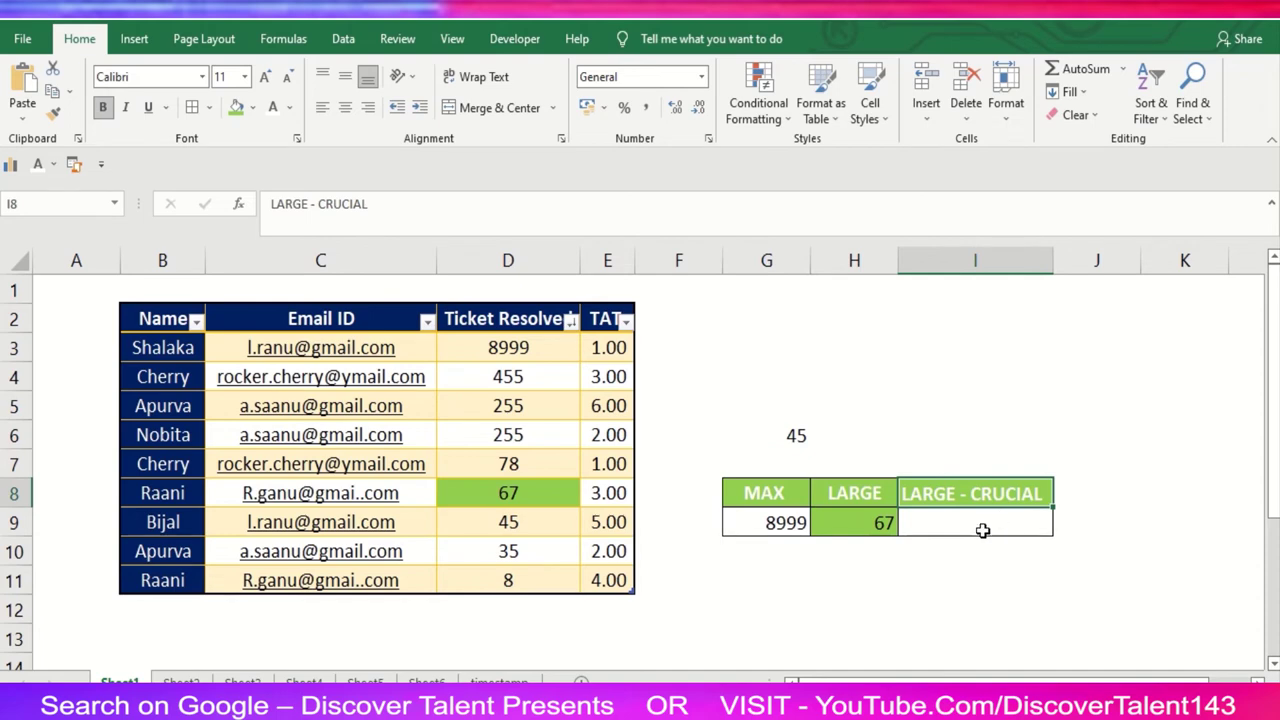
click(981, 528)
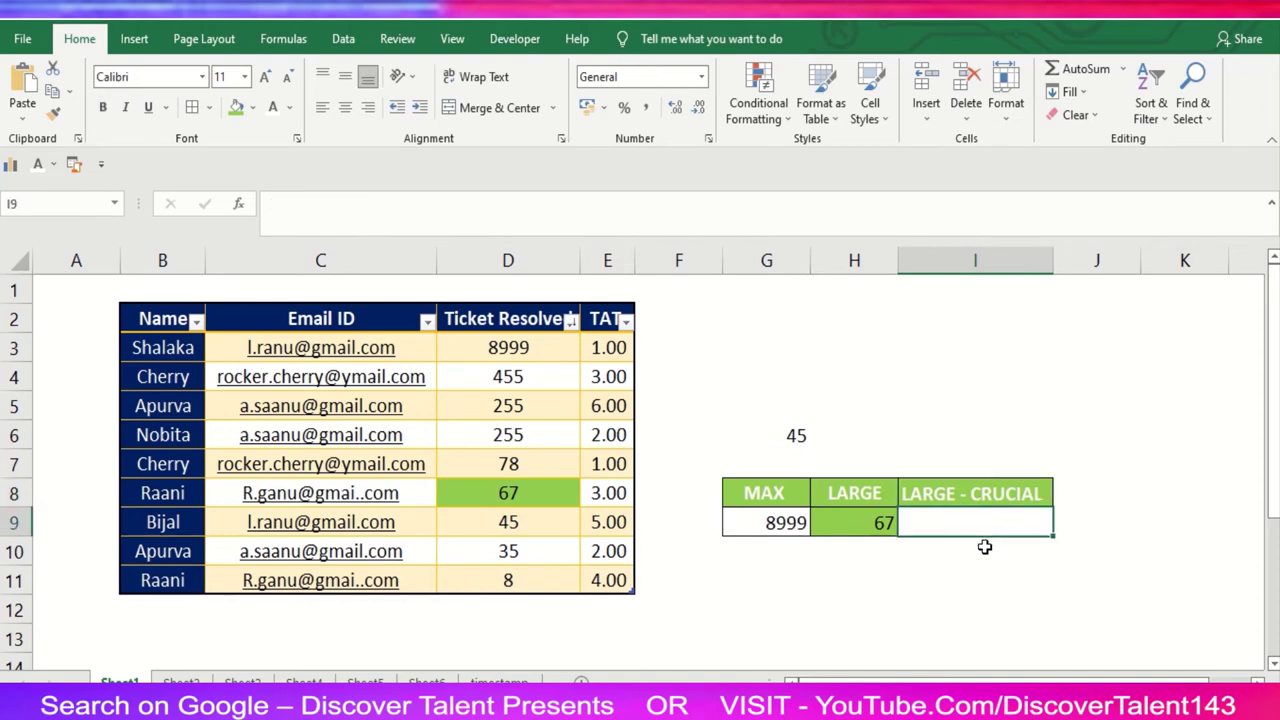
- Build =LARGE(IF(FREQUENCY( in I9 using function autocomplete suggestions
text(=larg)
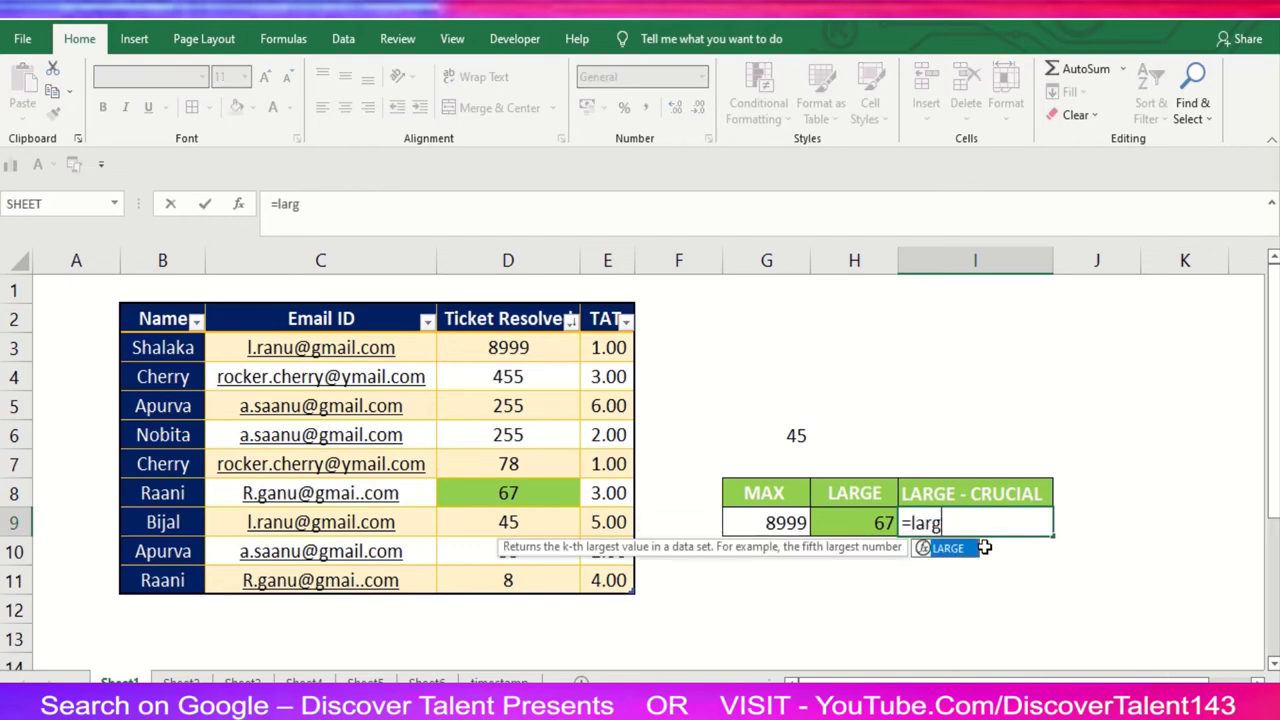
double_click(964, 550)
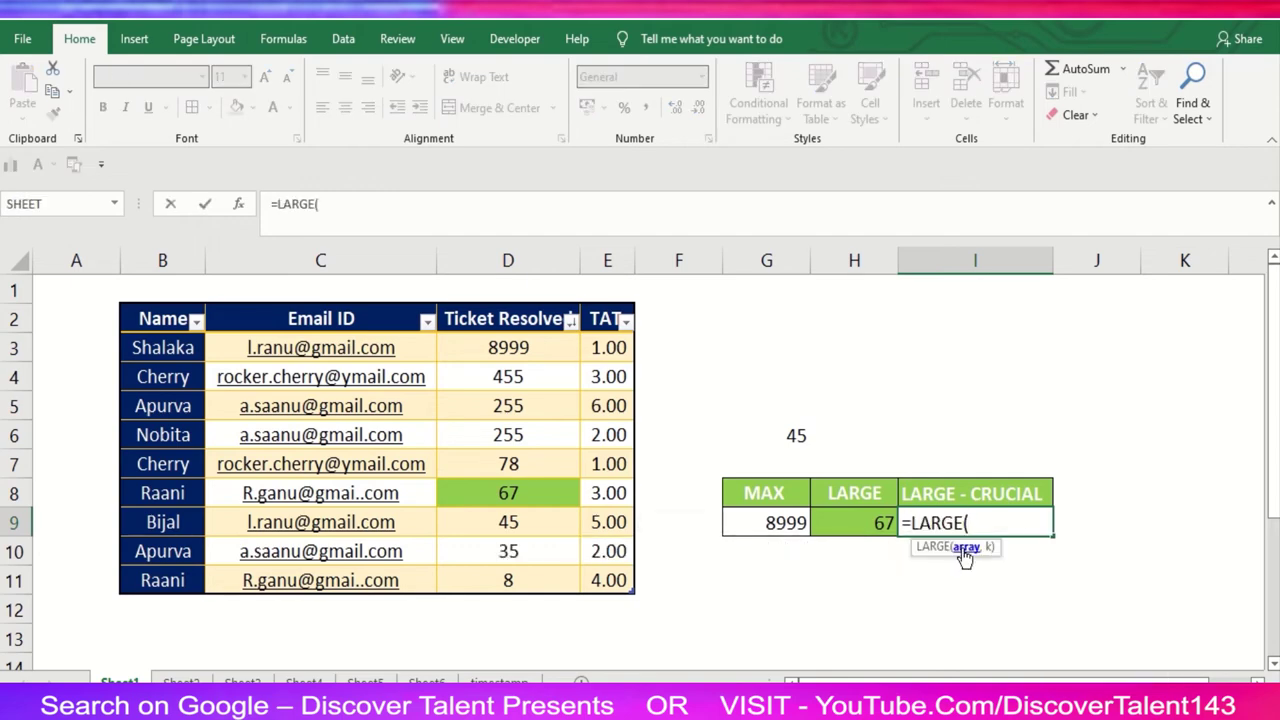
text(IF)
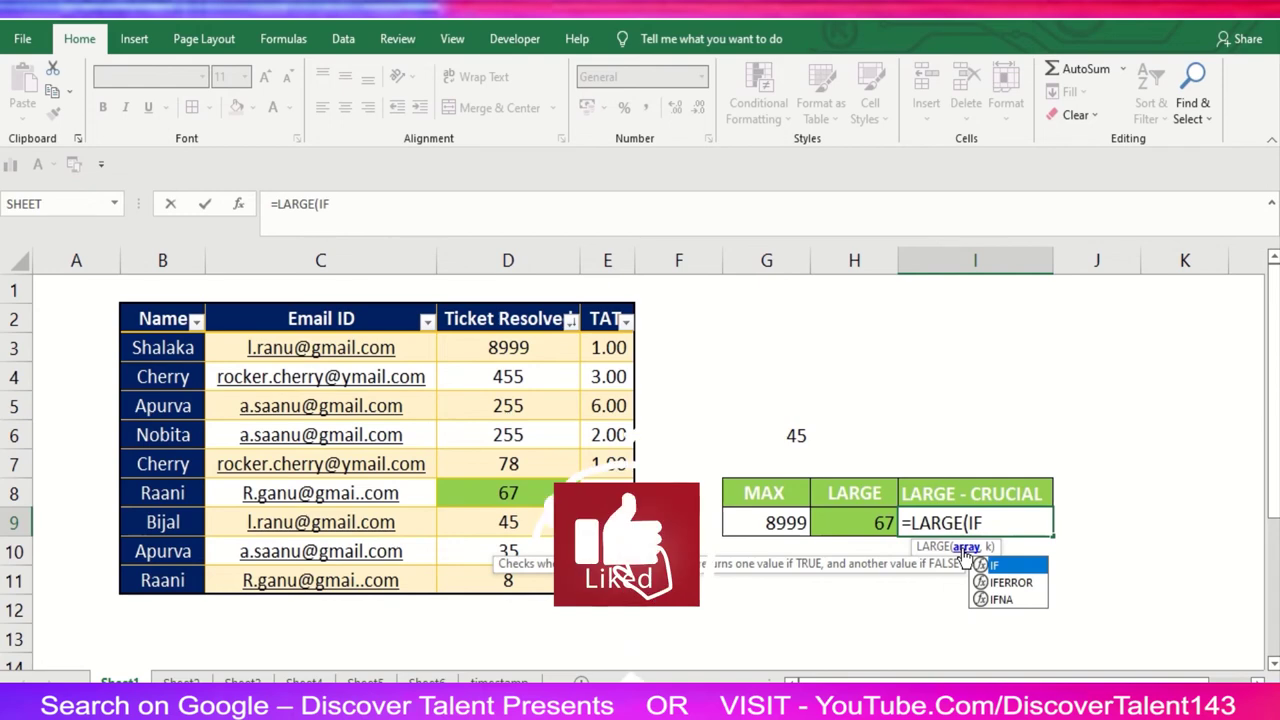
double_click(1015, 565)
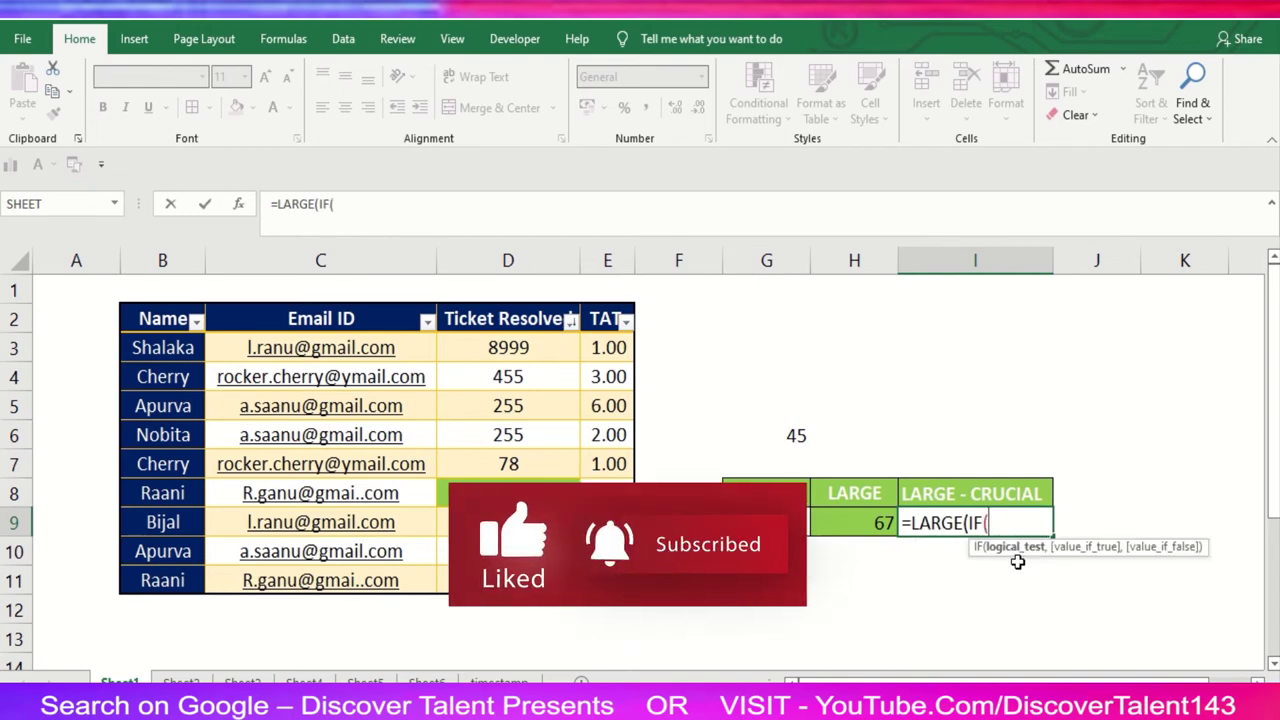
text(F)
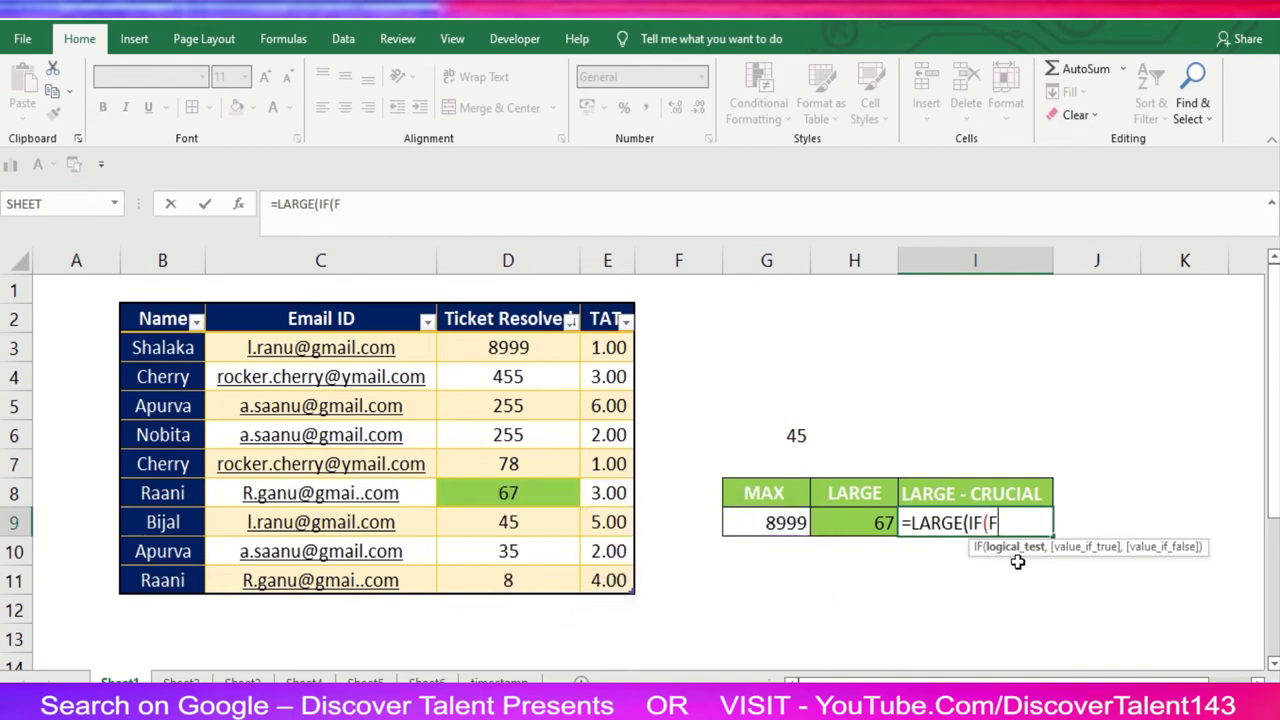
text(RE)
double_click(1017, 562)
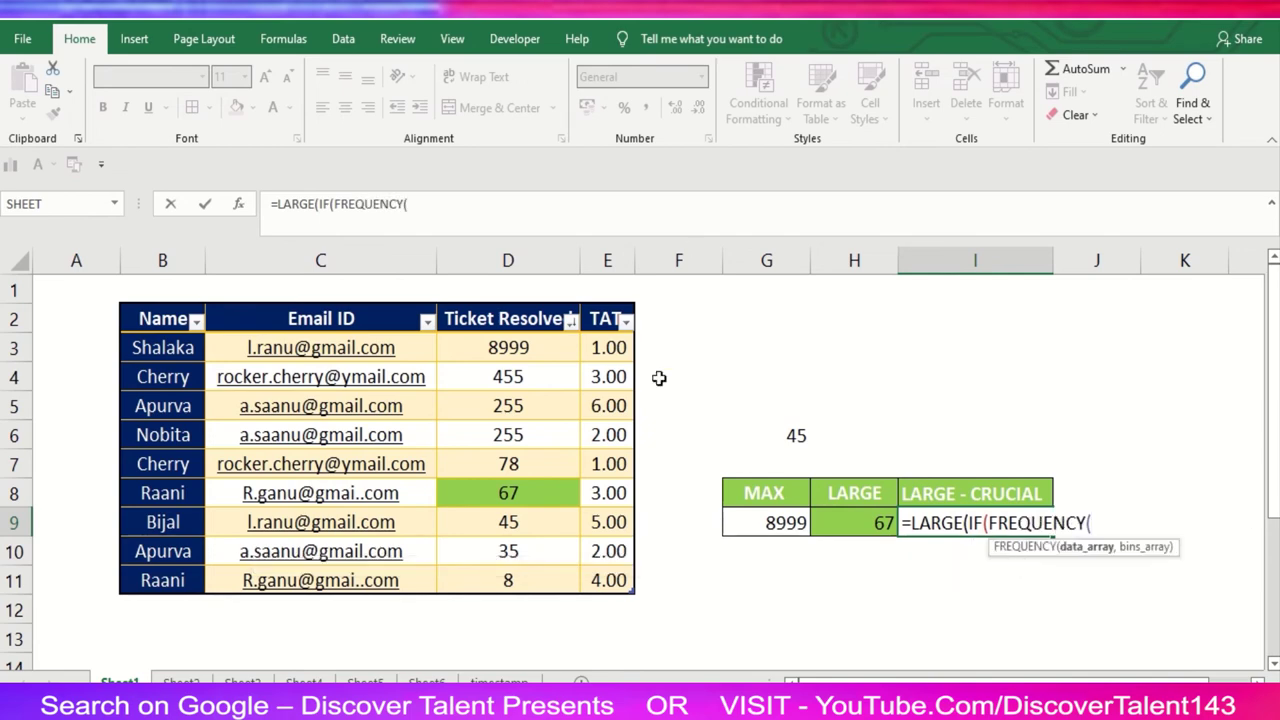
- Give FREQUENCY the Email ID through Ticket Resolved columns as both data and bins
drag(345, 350, 500, 574)
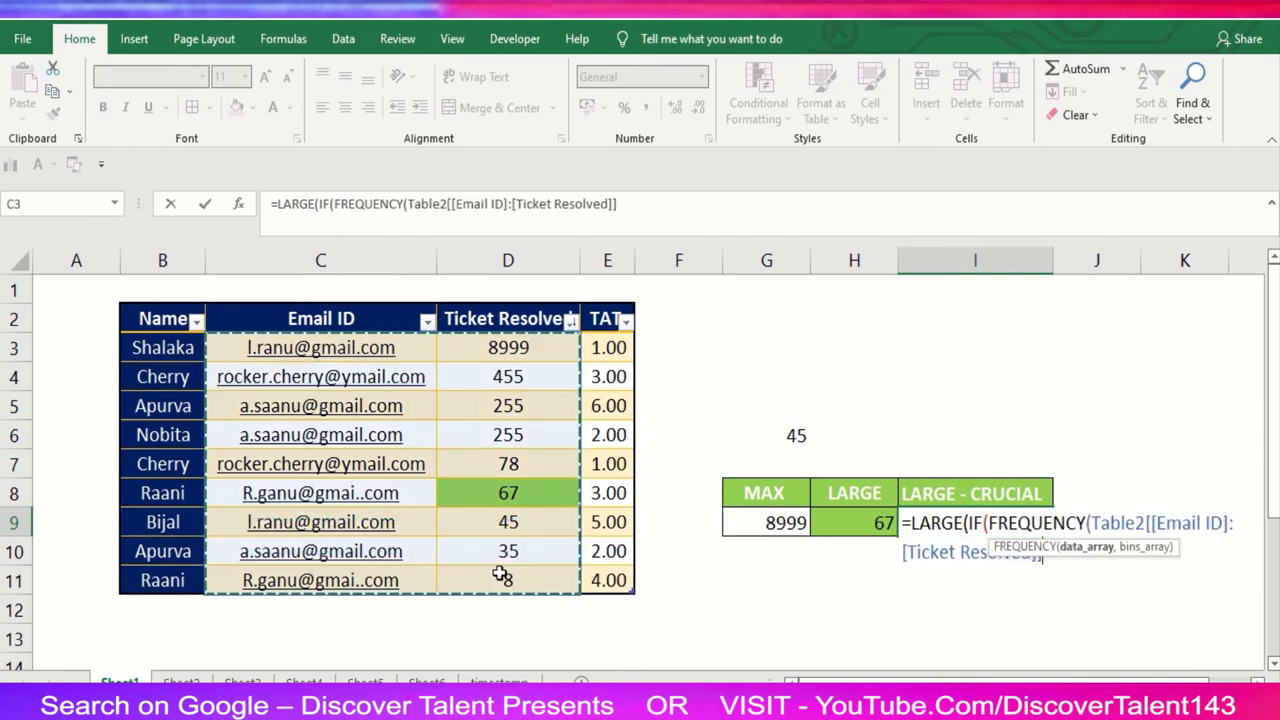
text(,)
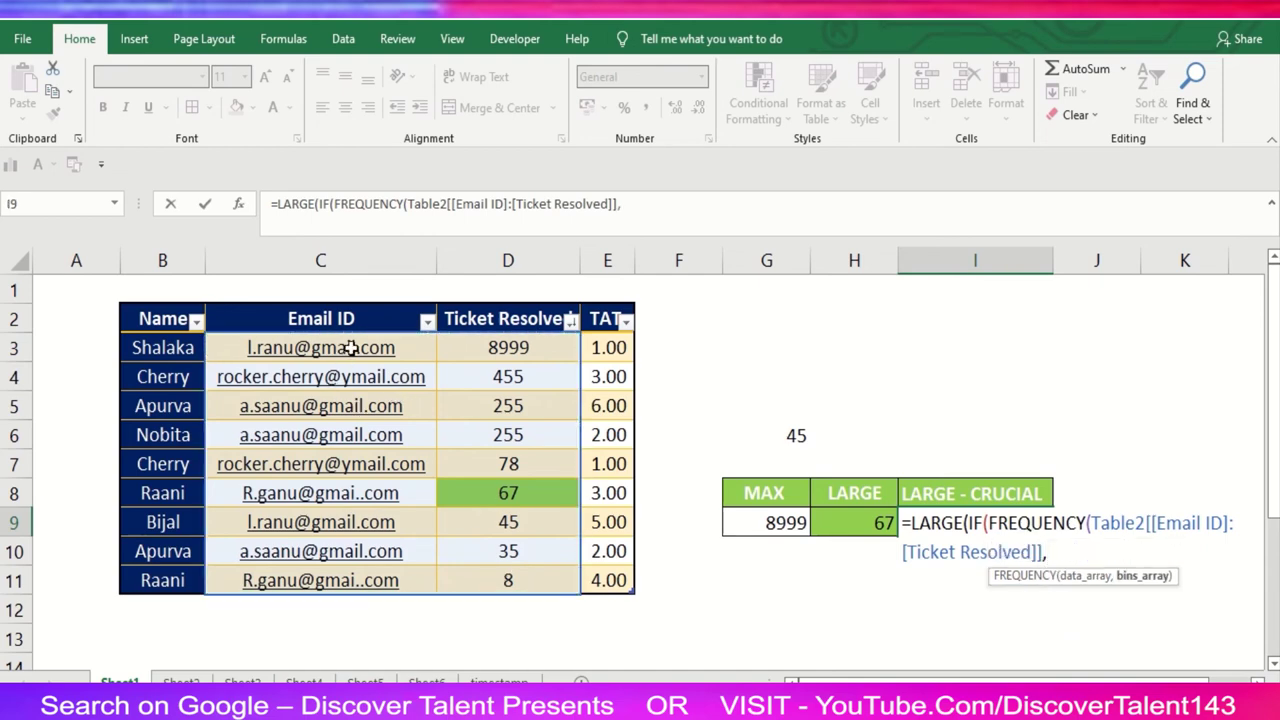
drag(350, 347, 484, 528)
drag(519, 578, 518, 579)
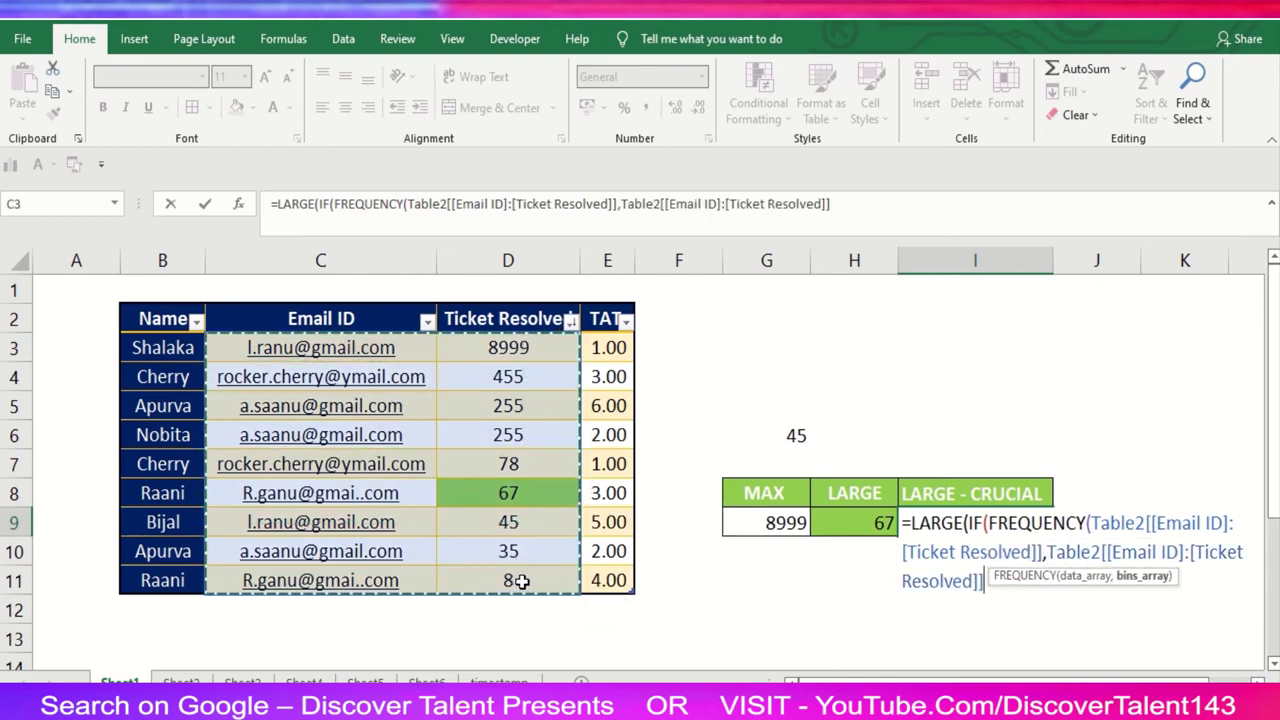
text(,)
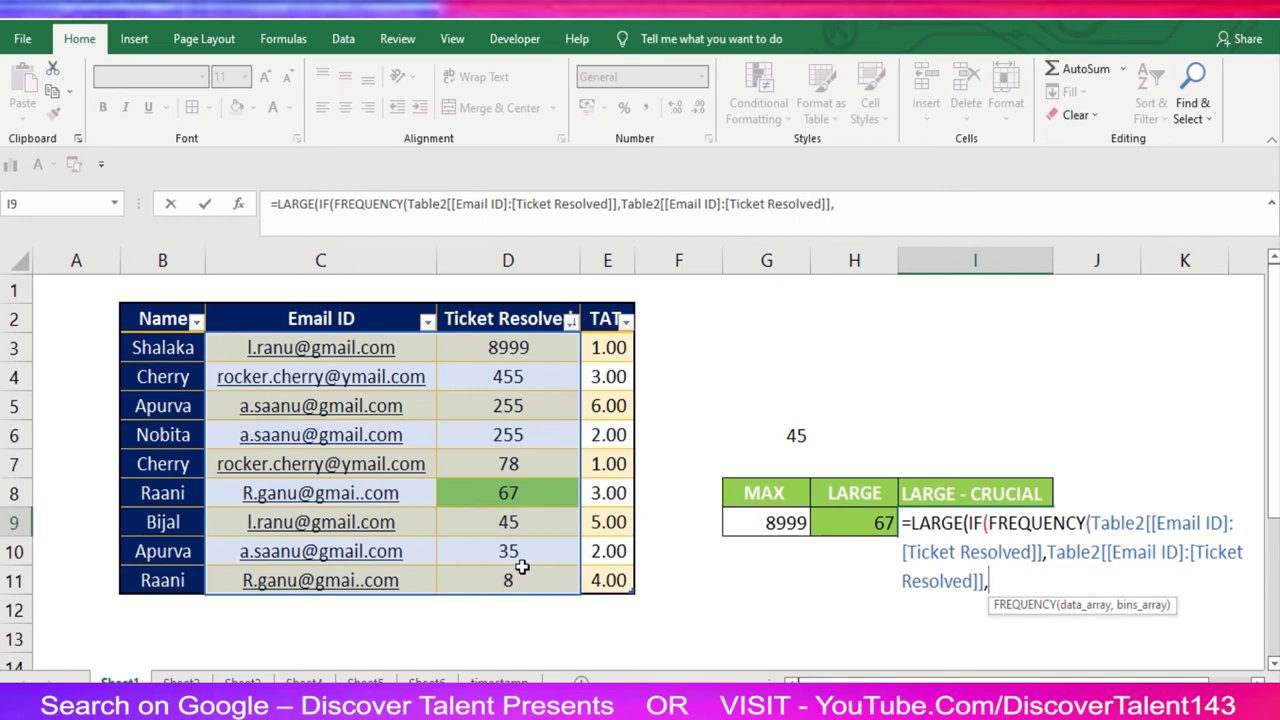
key(BackSpace)
- Add a <>0 test after FREQUENCY and close its parentheses with a trailing comma
text(<)
key(BackSpace)
text(<>)
text(0)
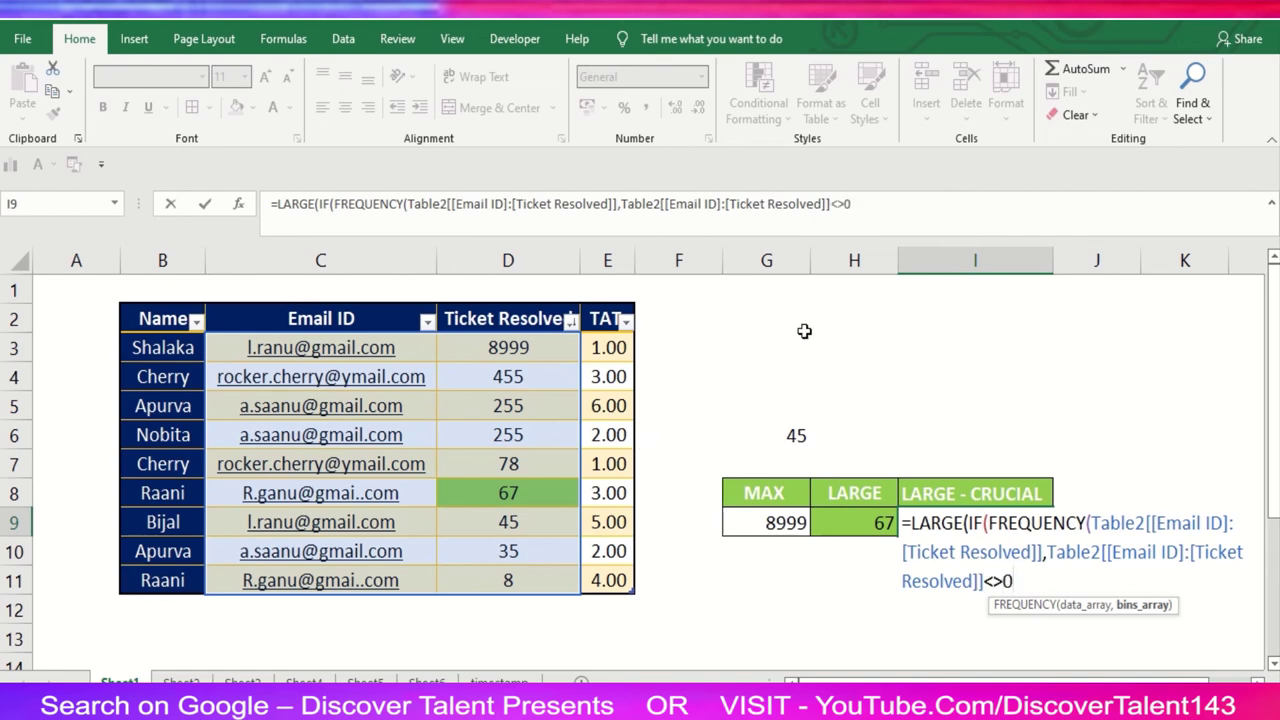
click(840, 204)
text(,)
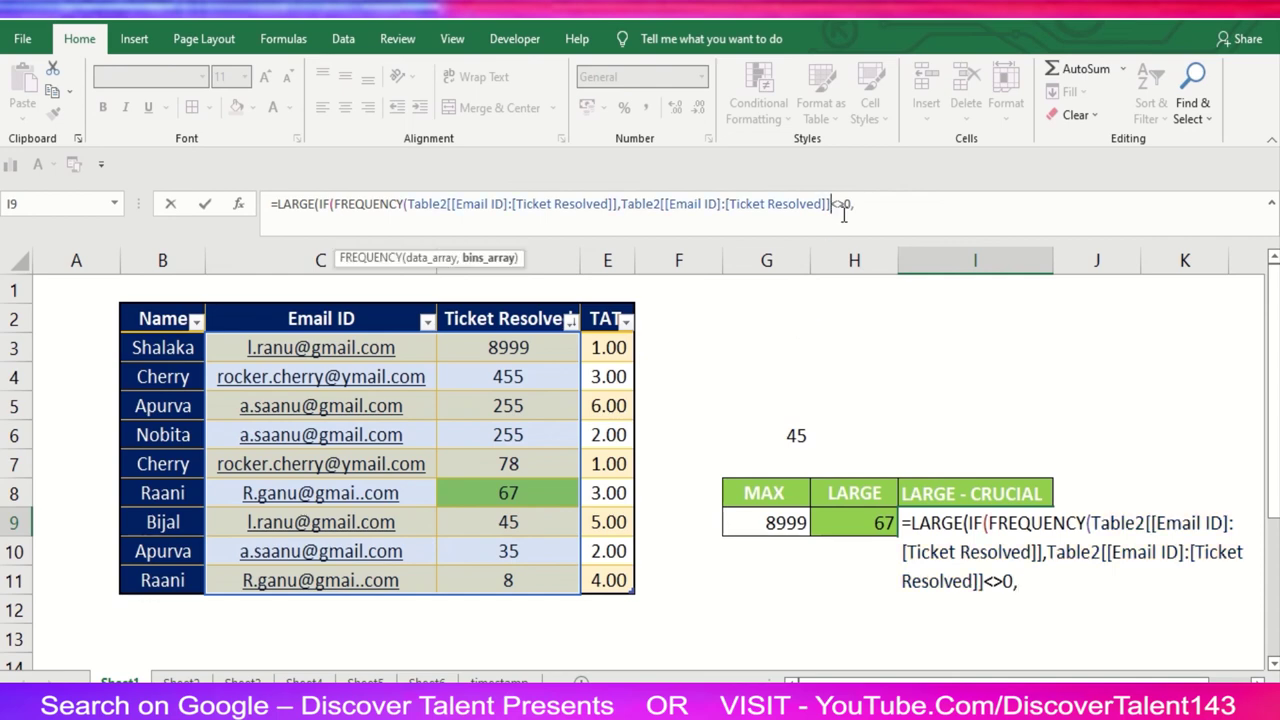
text())
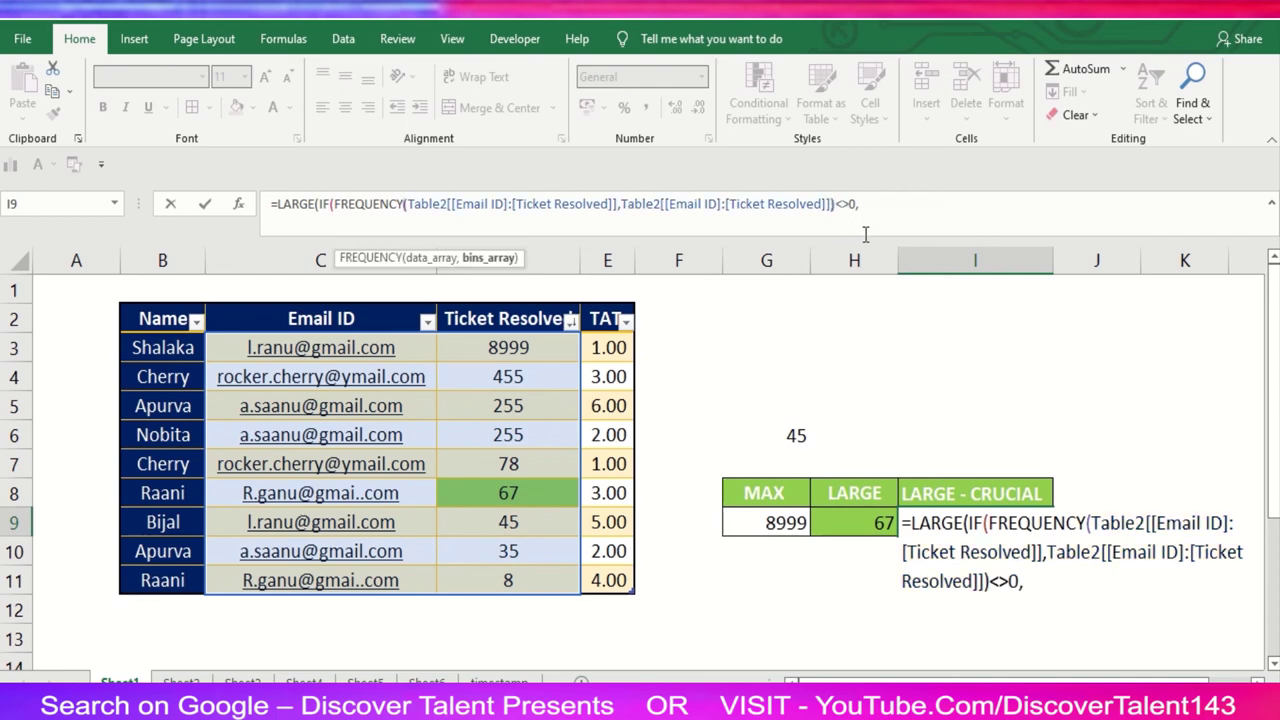